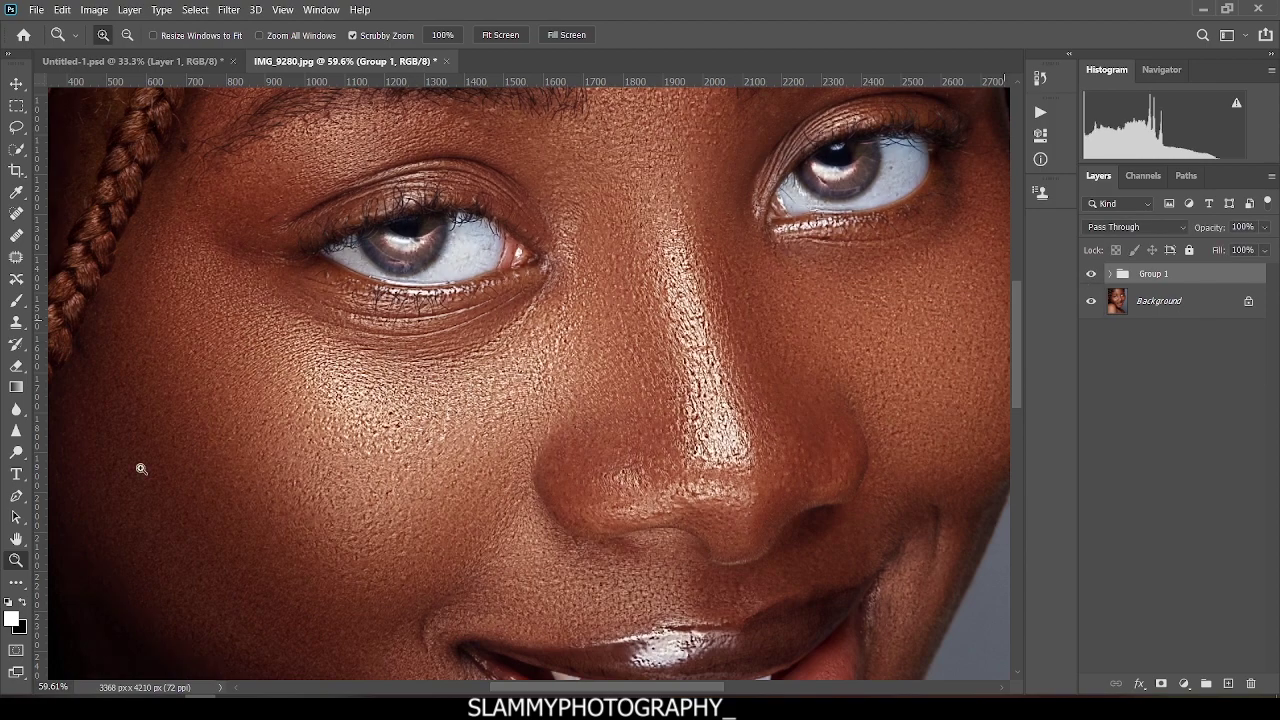
Toggle Group 1's visibility to compare the portrait, then drag Group 1 to the trash.
scroll(340, 454, "down", 2)
scroll(340, 454, "up", 6)
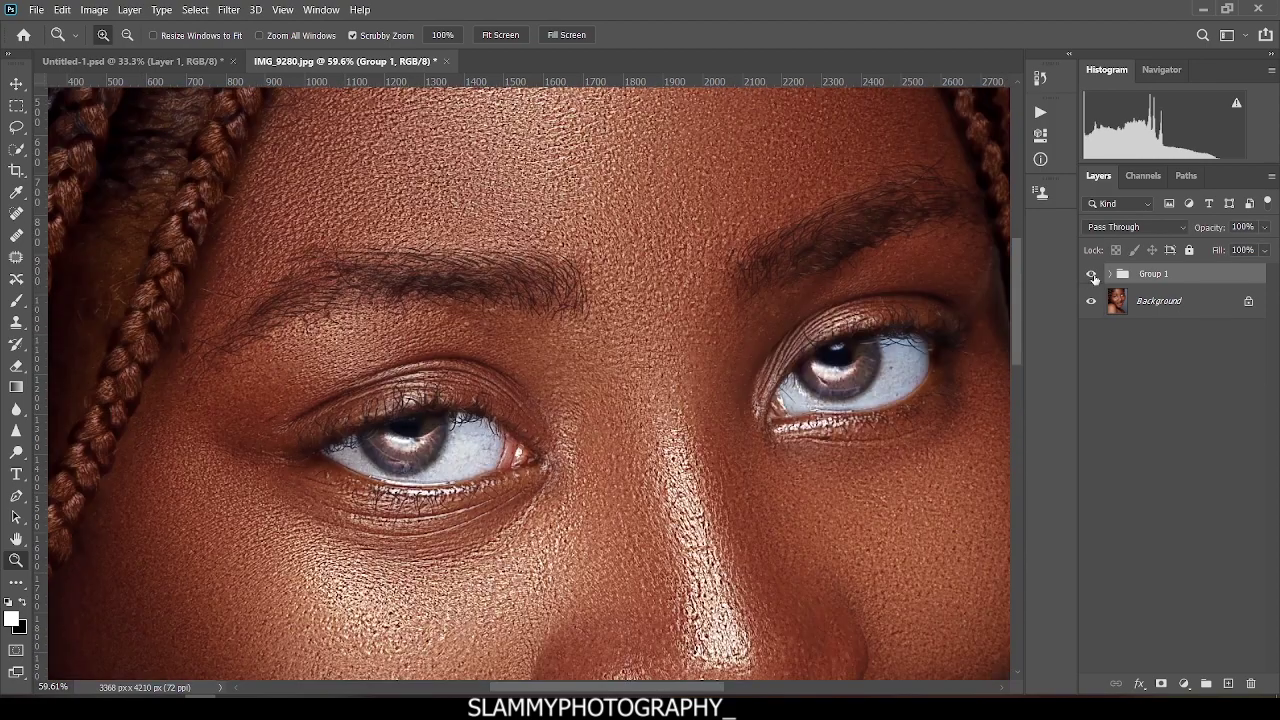
left_click(1091, 273)
scroll(999, 303, "down", 4)
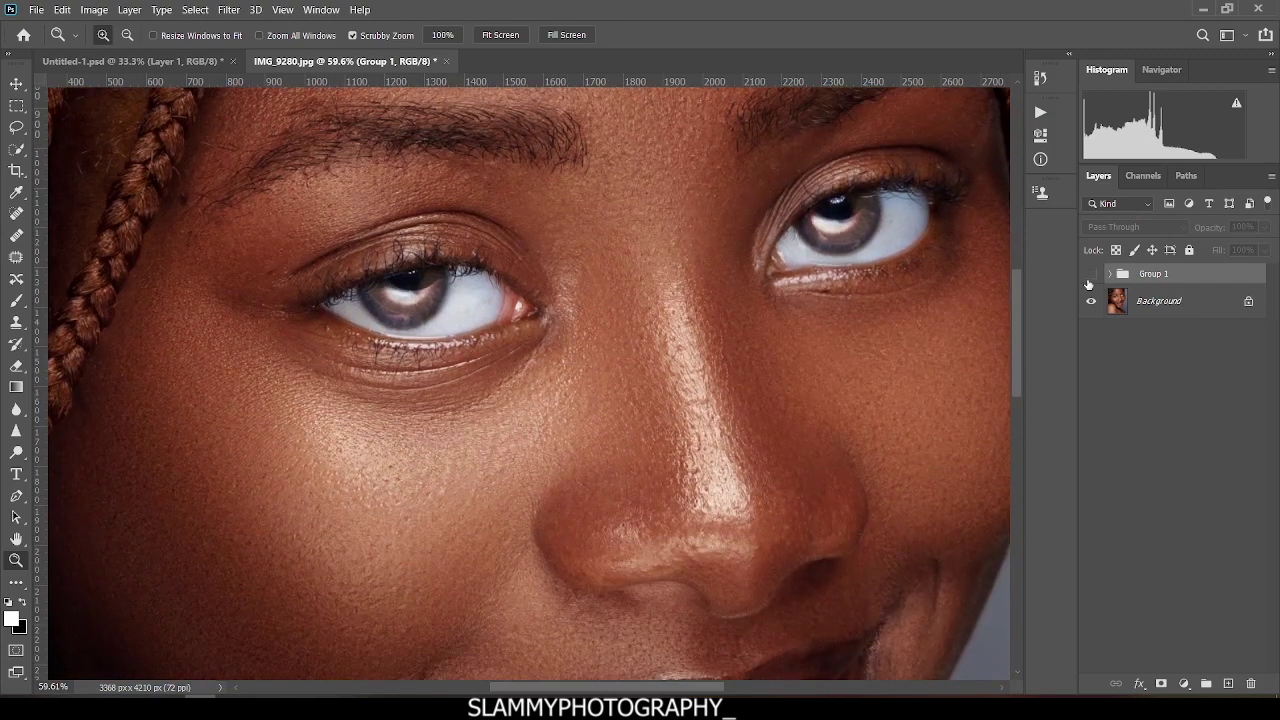
left_click(1091, 274)
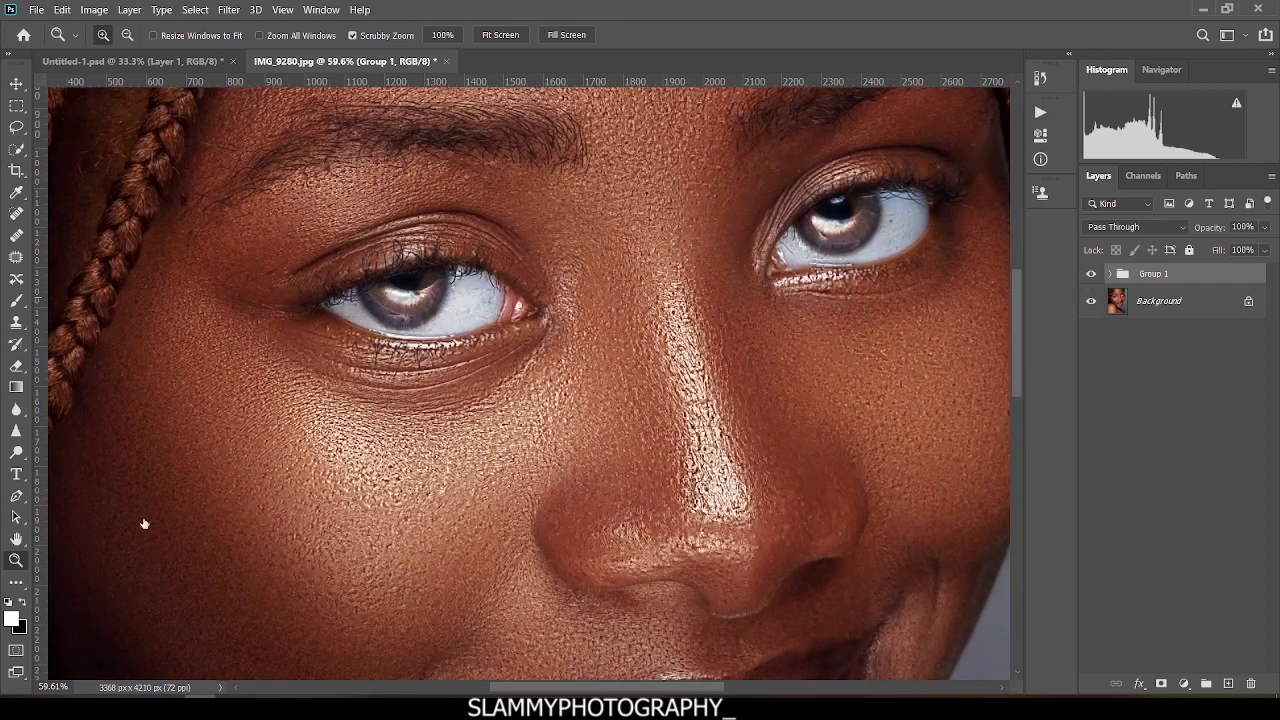
scroll(430, 521, "down", 2)
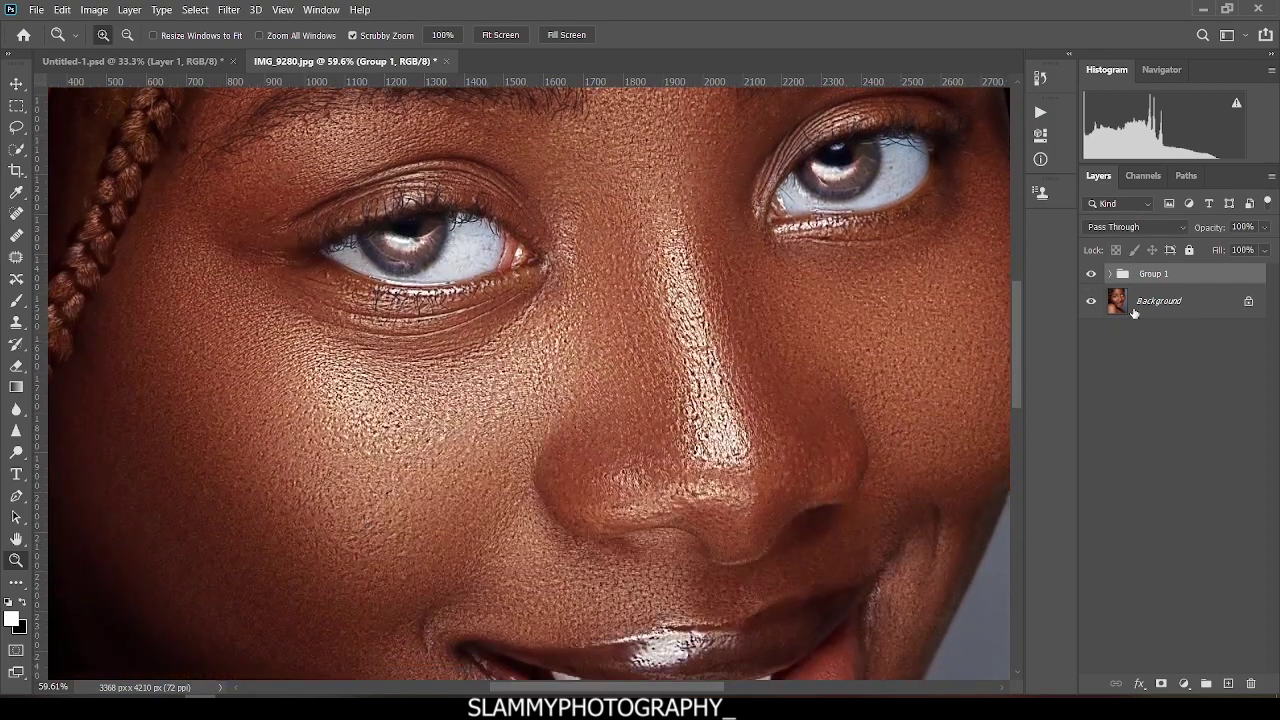
left_click_drag(1184, 279, 1250, 680)
Duplicate the Background layer twice.
scroll(565, 447, "down", 3)
scroll(577, 449, "up", 5)
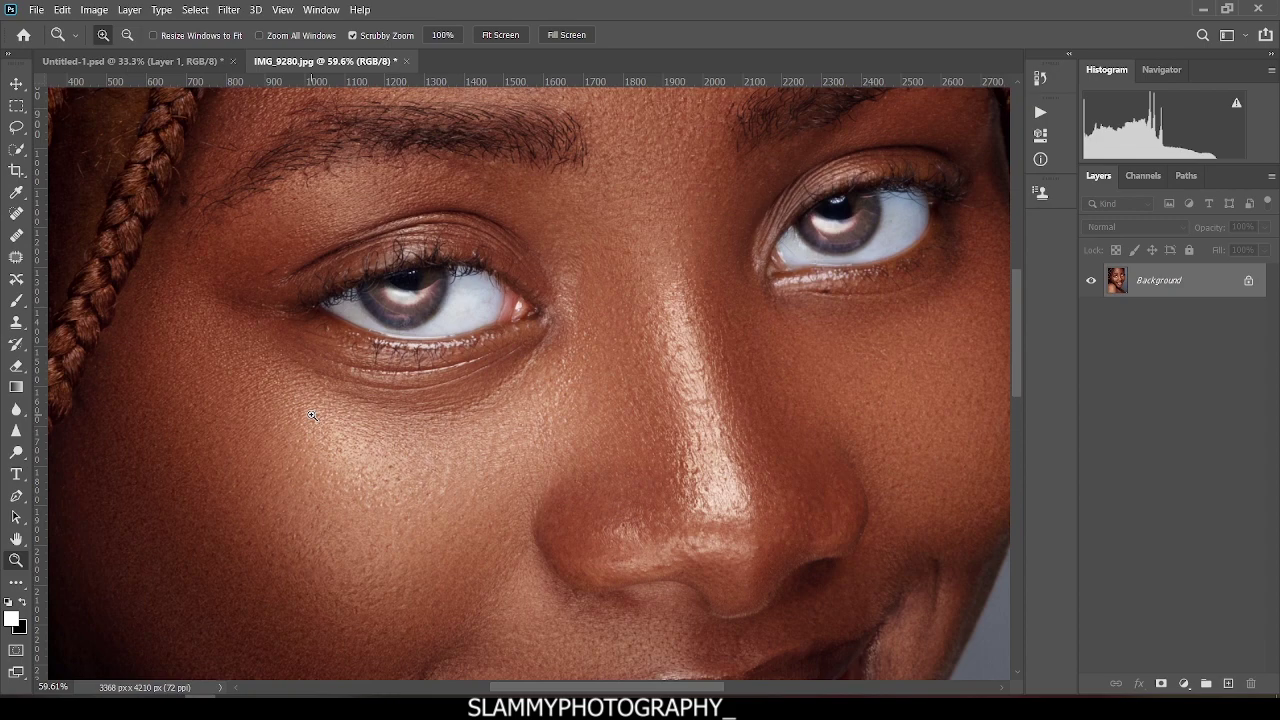
left_click_drag(1197, 281, 1230, 690)
left_click_drag(1172, 288, 1233, 686)
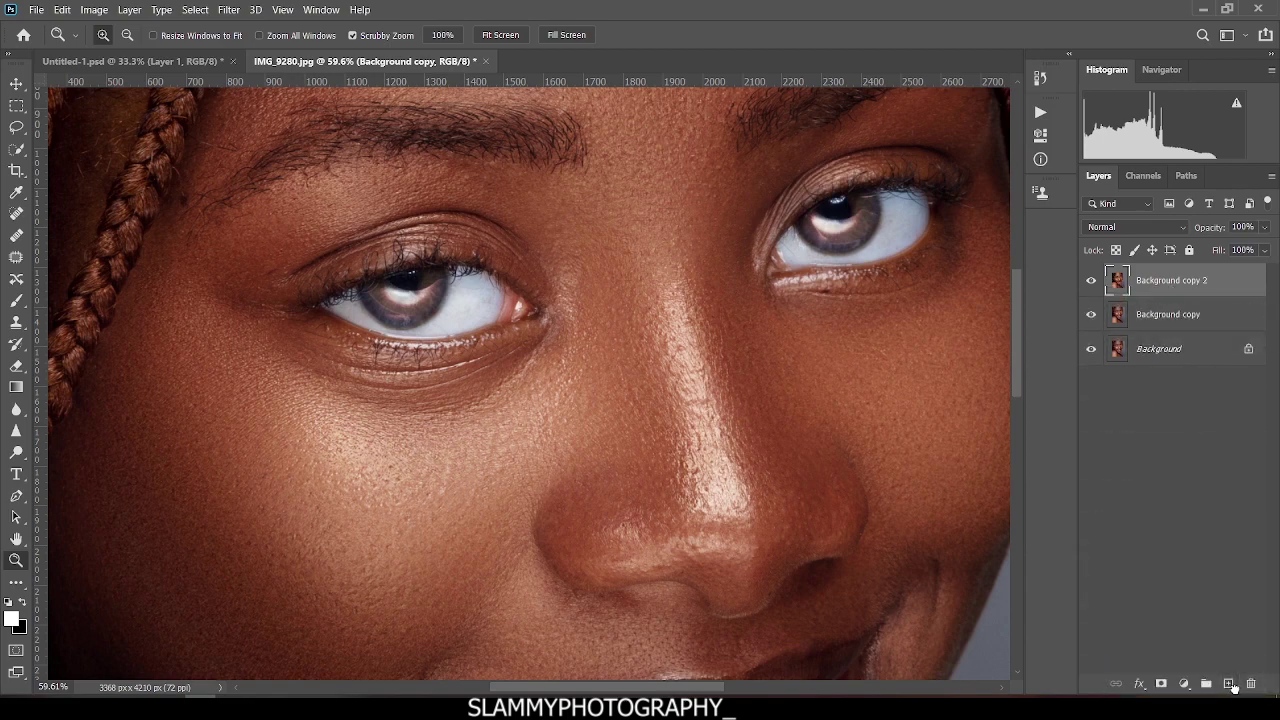
Rename the top copy 'h' and the middle copy 'l', leaving l selected.
double_click(1152, 281)
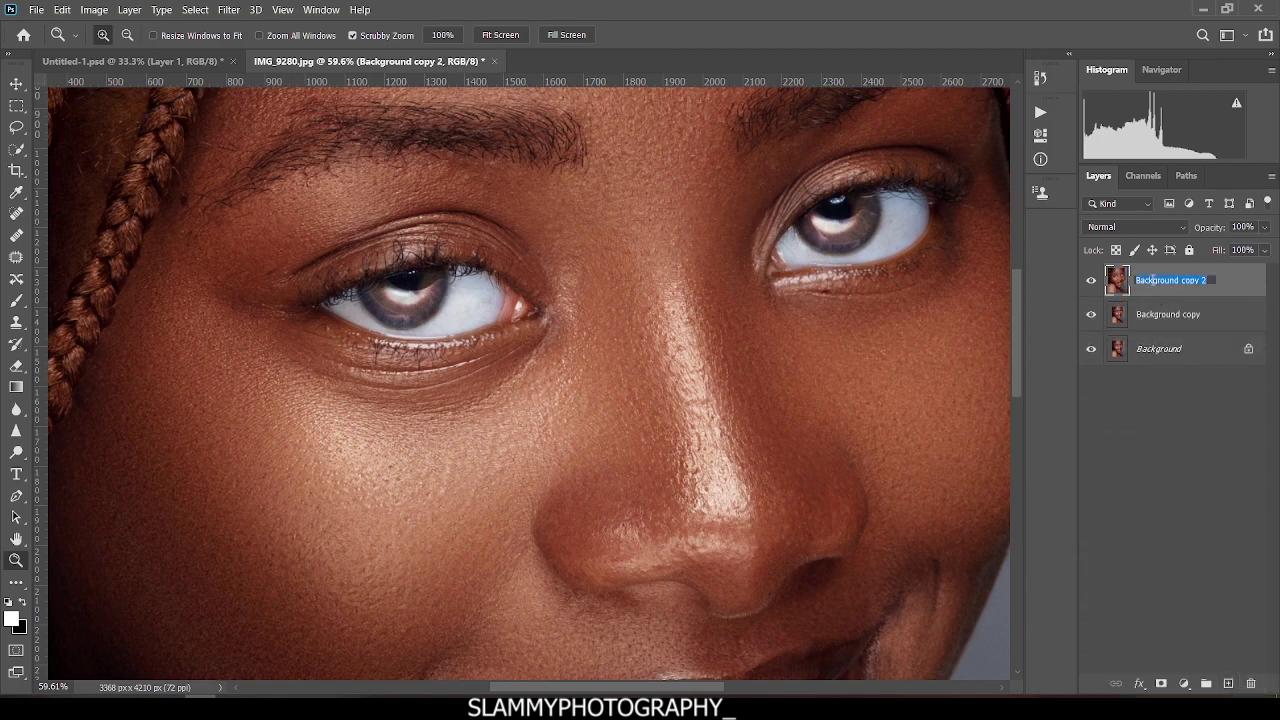
type("h")
double_click(1144, 315)
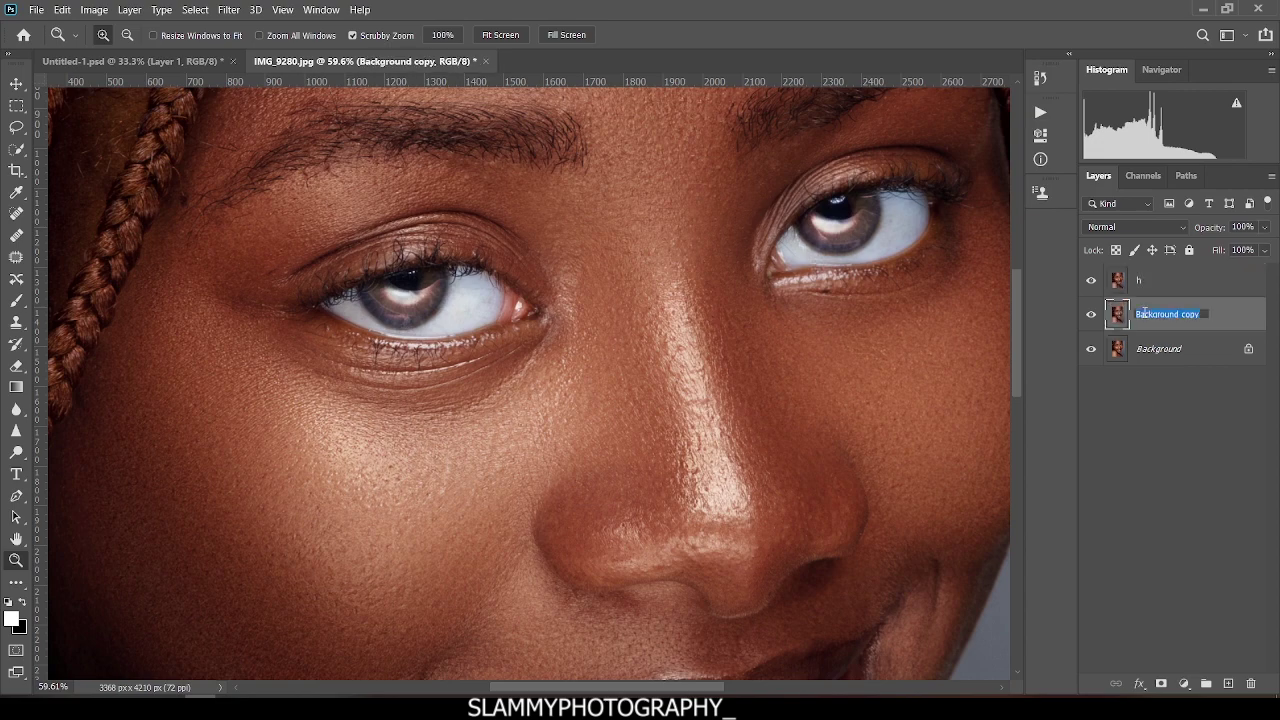
key("BackSpace")
type("l")
left_click(1150, 282)
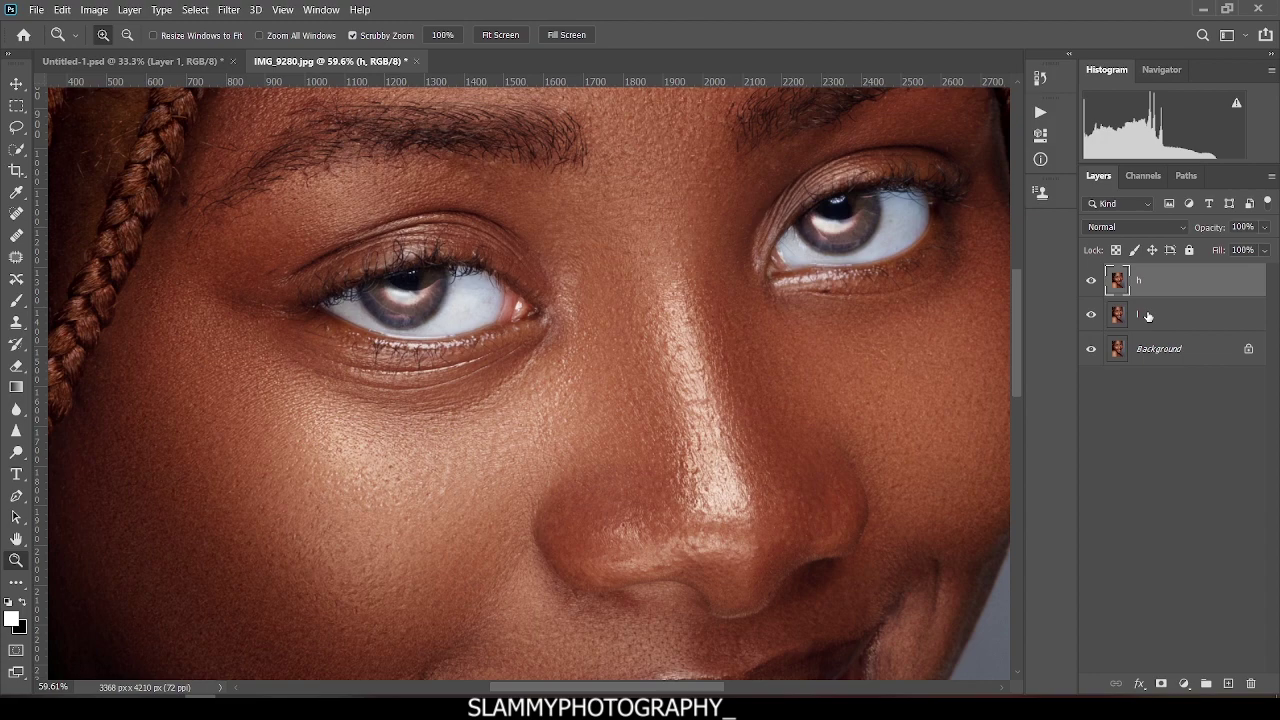
left_click(1146, 314)
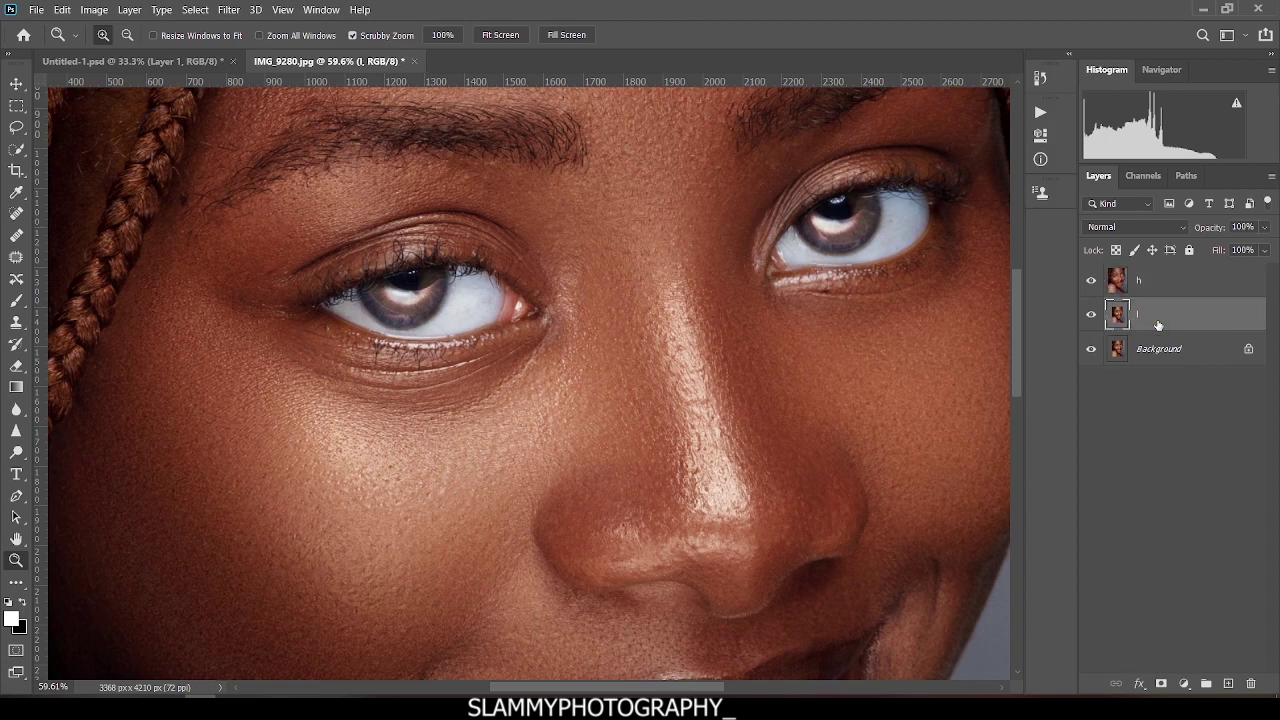
Hide layer h and apply a Median filter with radius 9 px to layer l.
left_click(1091, 281)
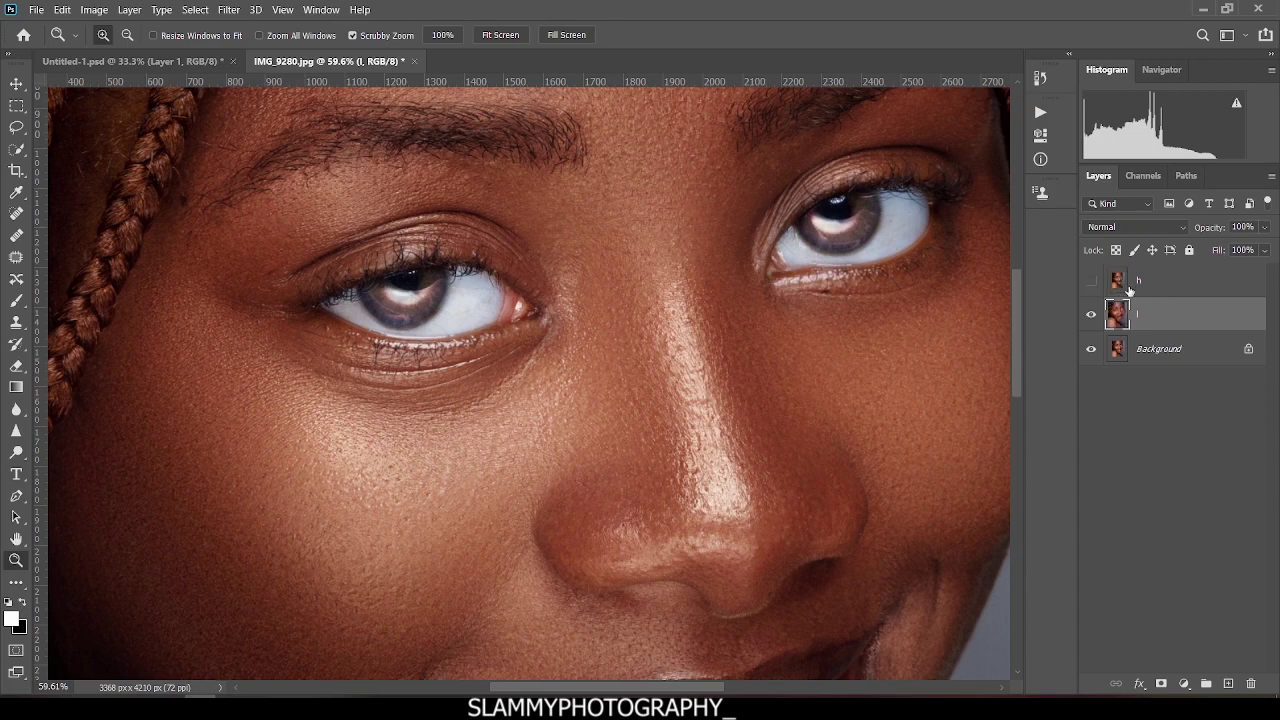
left_click(224, 9)
mouse_move(291, 238)
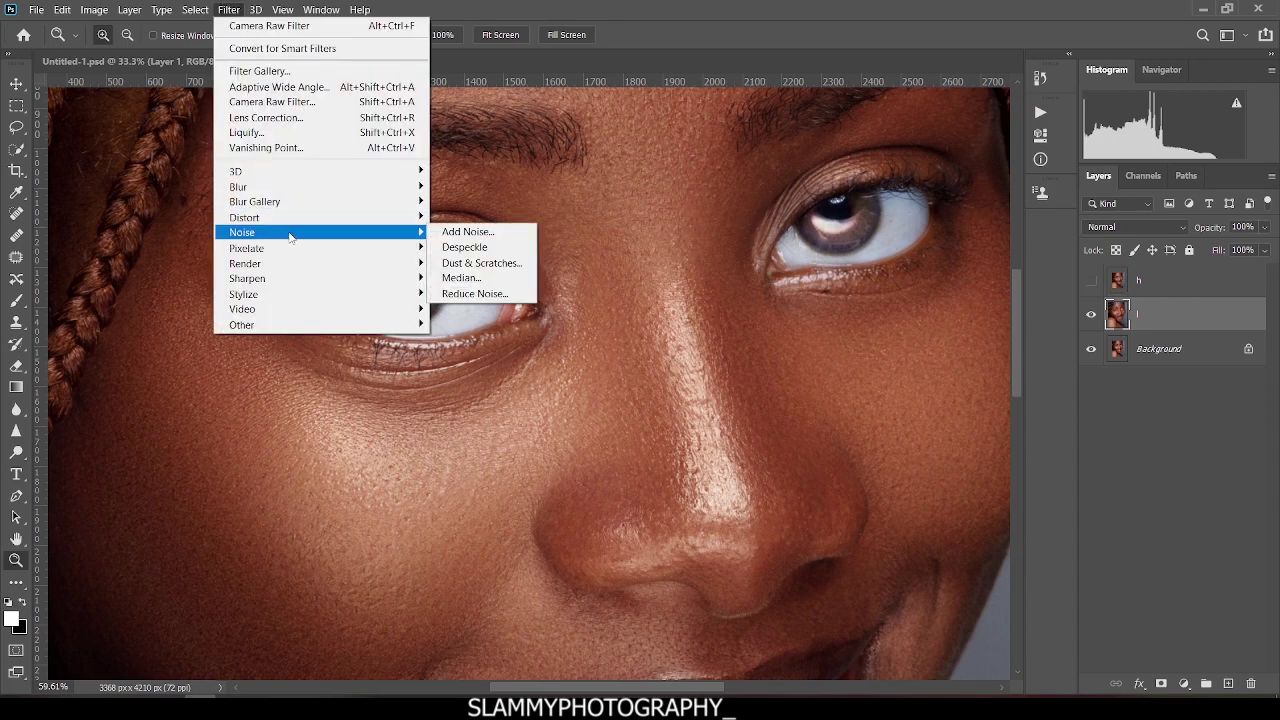
left_click(483, 278)
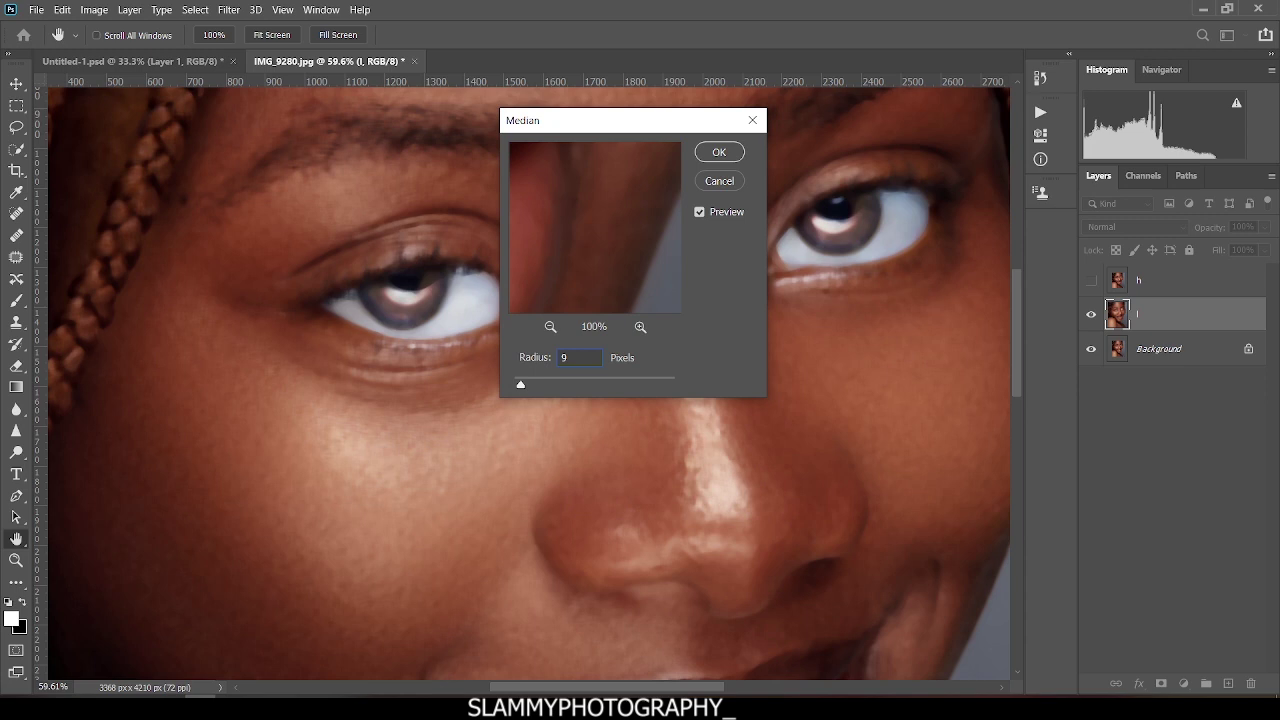
key("z")
left_click(717, 151)
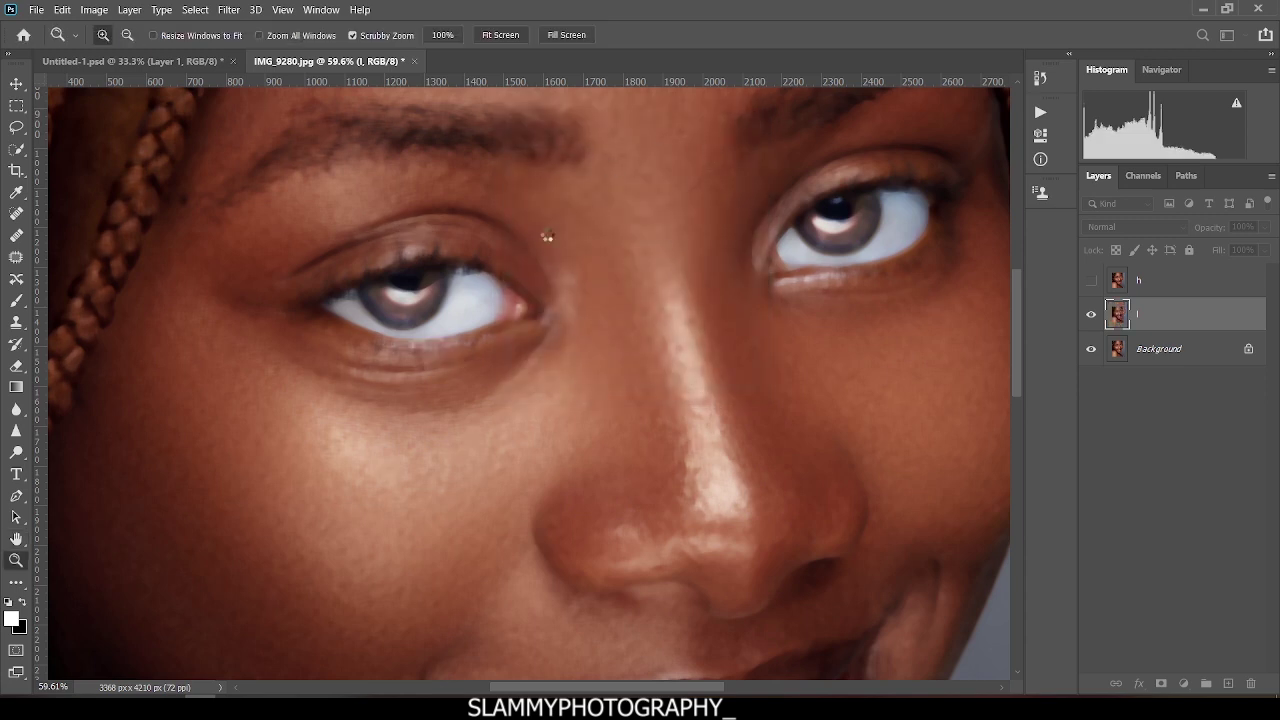
On layer h, Apply Image from layer l using Subtract, scale 2, offset 128.
left_click(1091, 283)
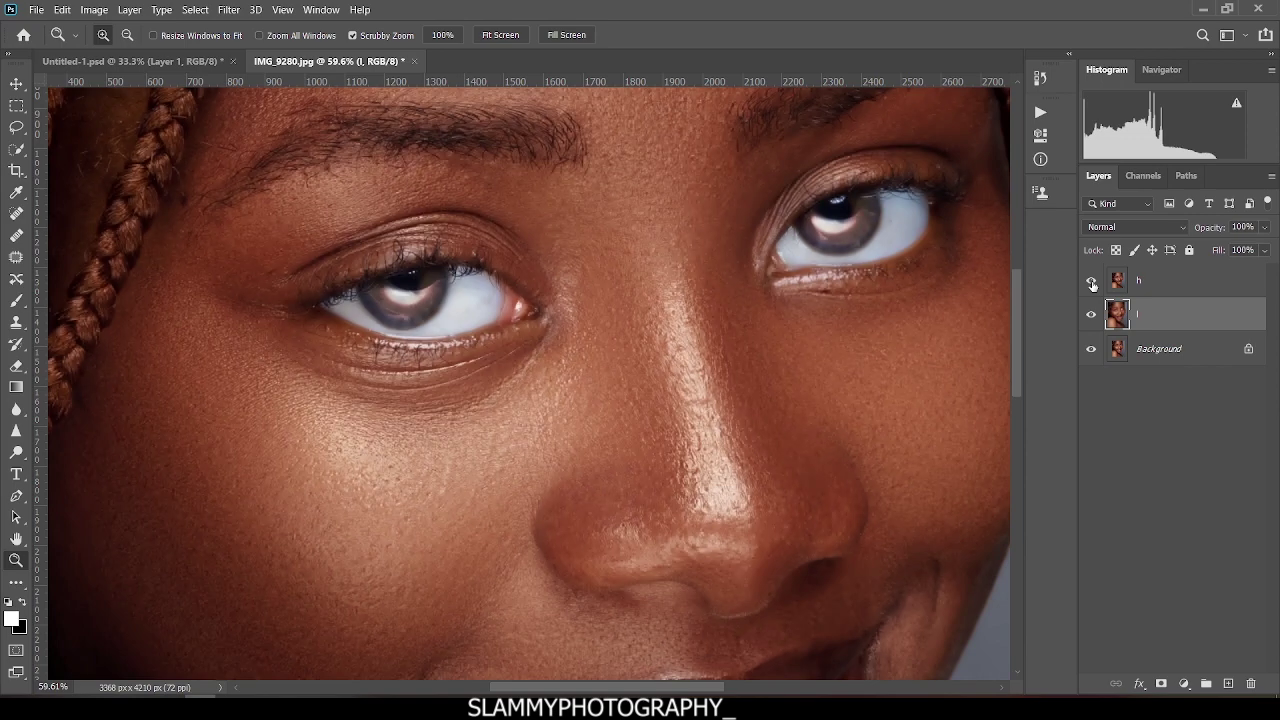
left_click(1151, 281)
left_click(94, 9)
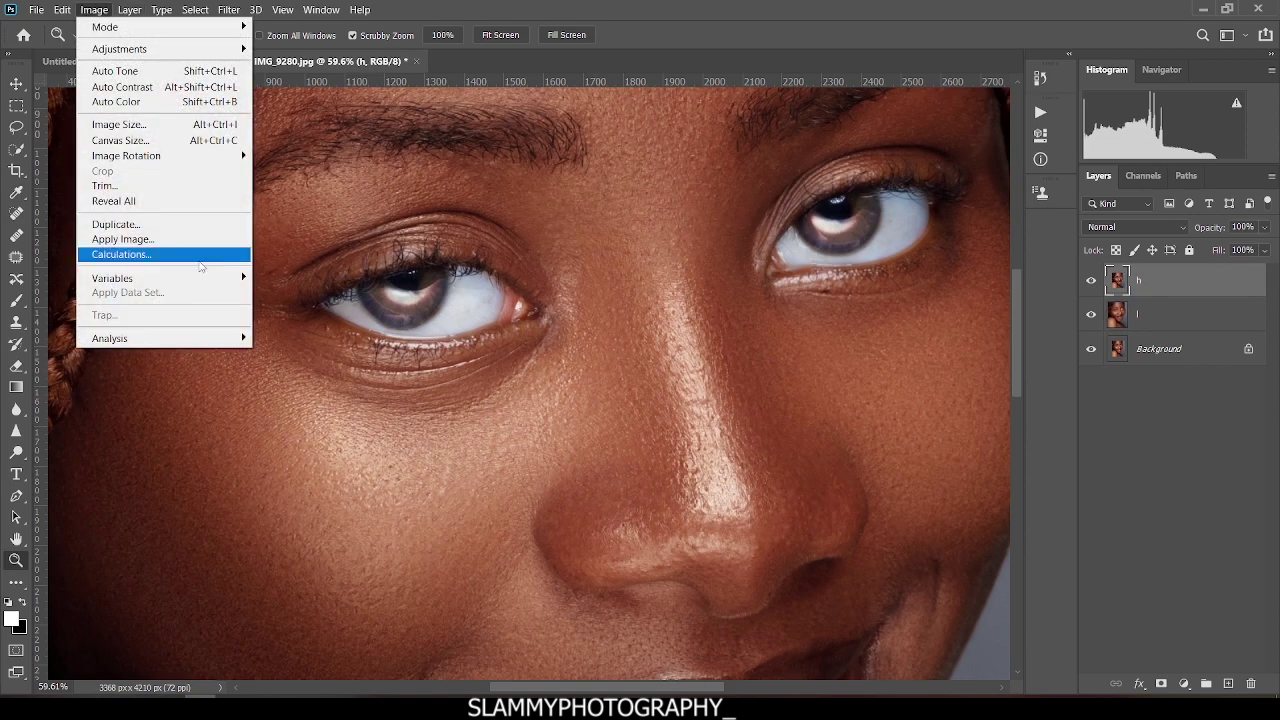
left_click(183, 241)
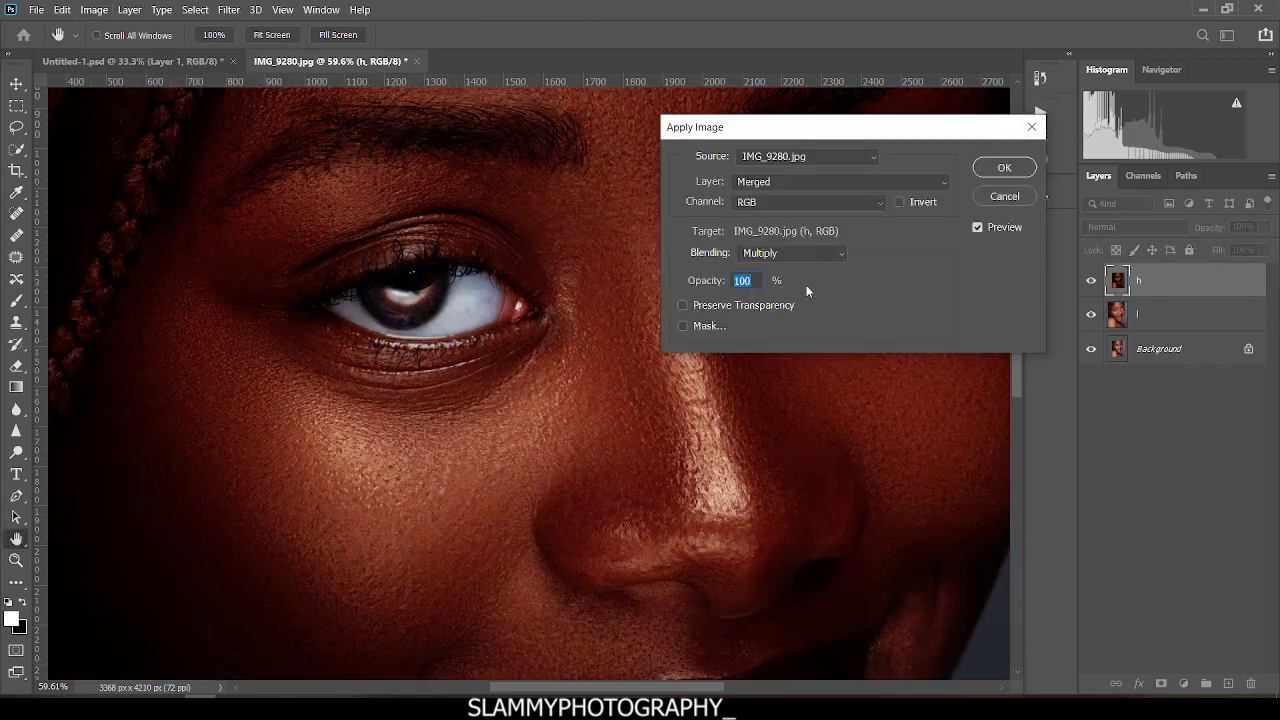
left_click(769, 183)
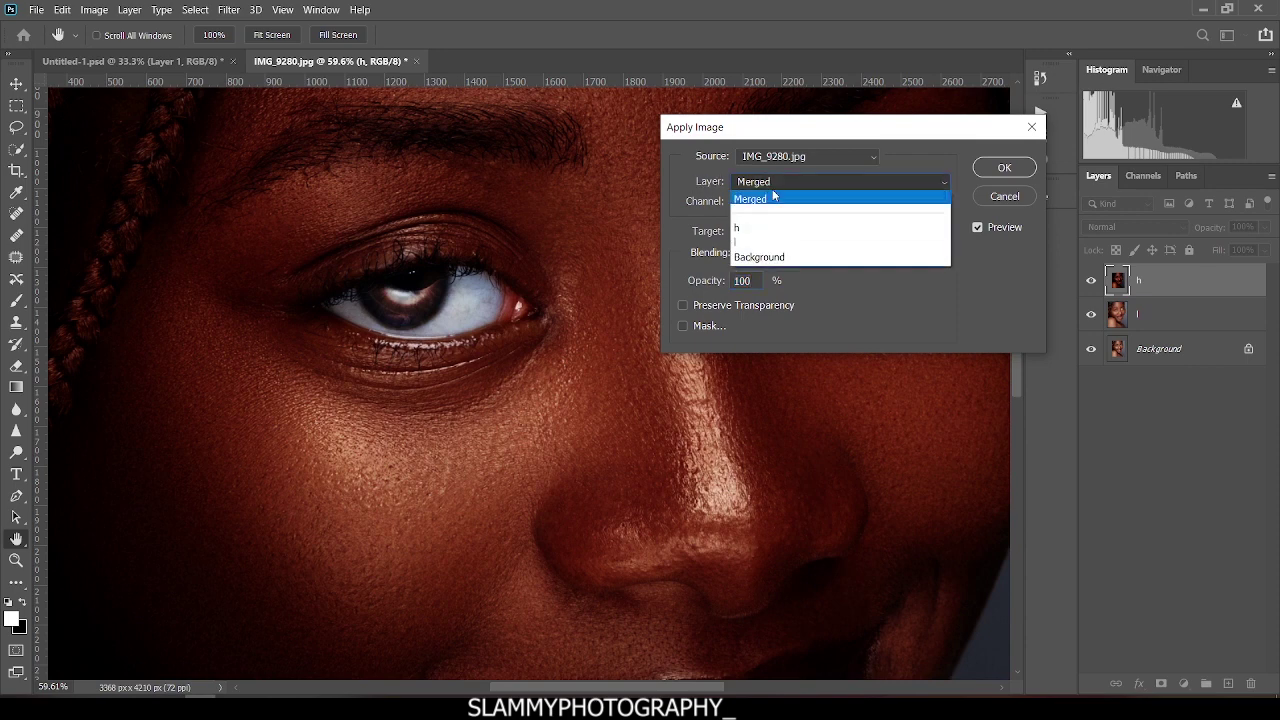
left_click(763, 240)
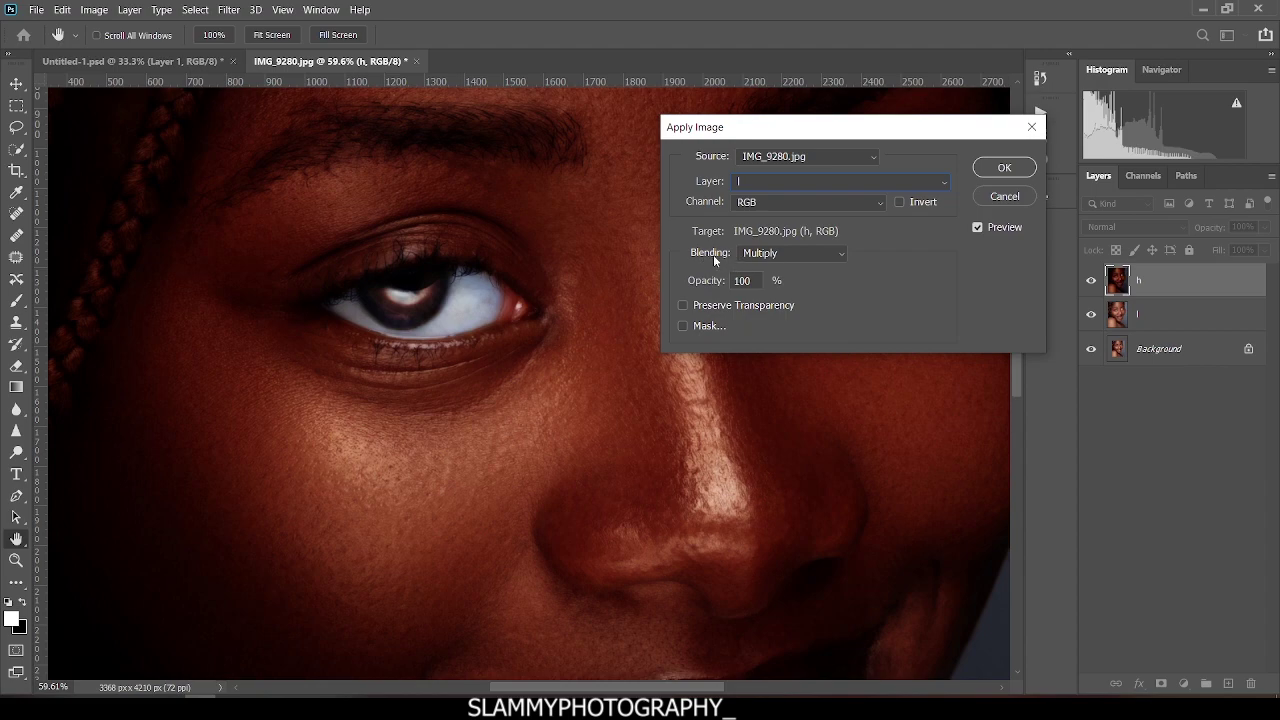
left_click(762, 258)
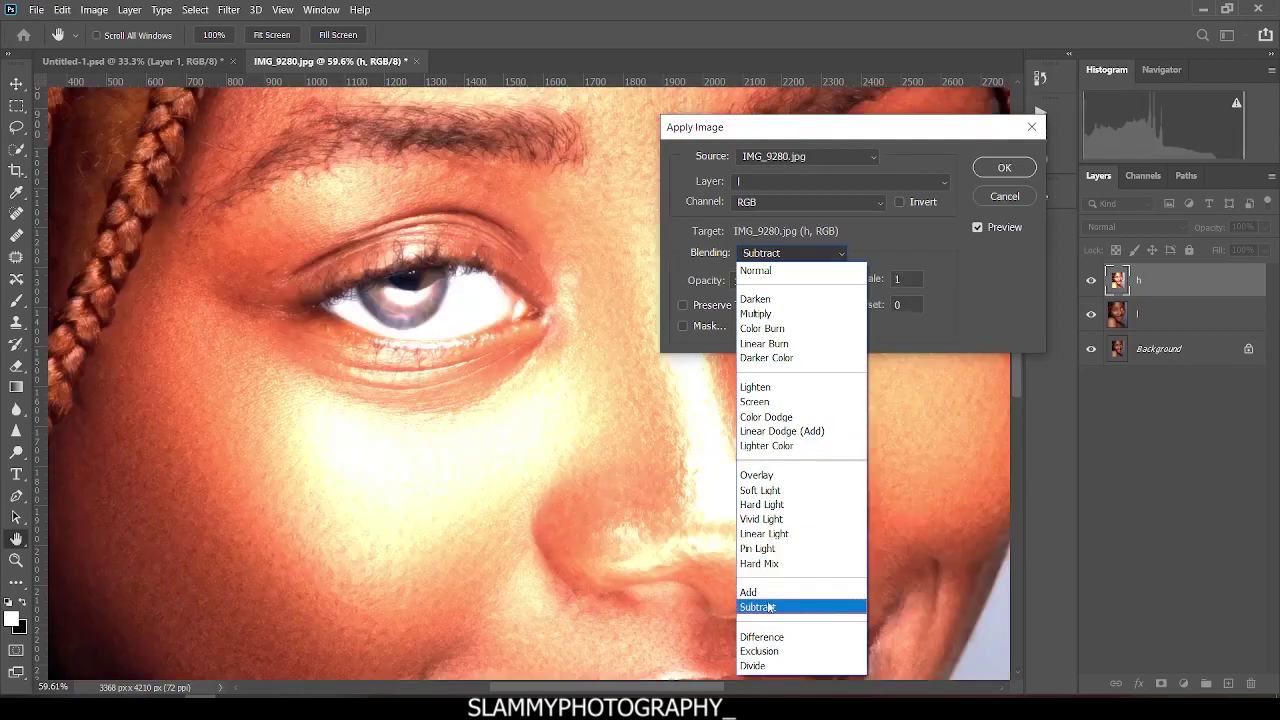
left_click(765, 606)
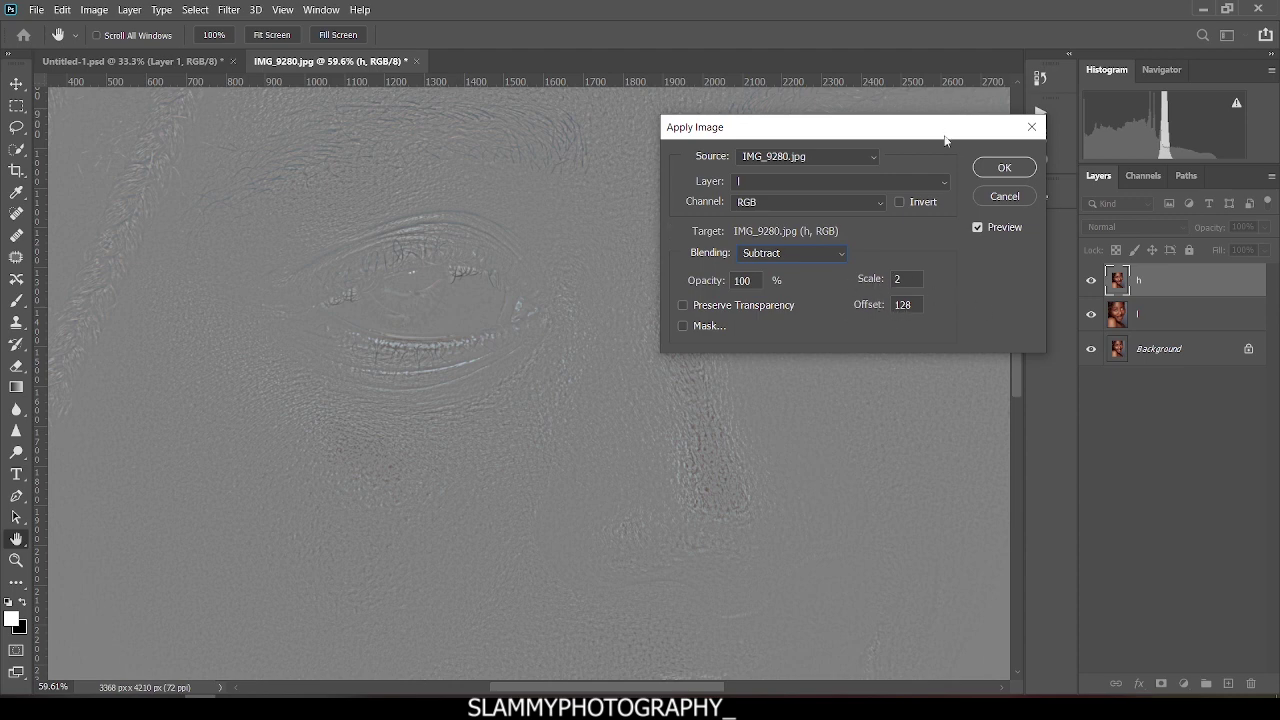
left_click(1006, 170)
Set layer h's blend mode to Linear Light.
key("z")
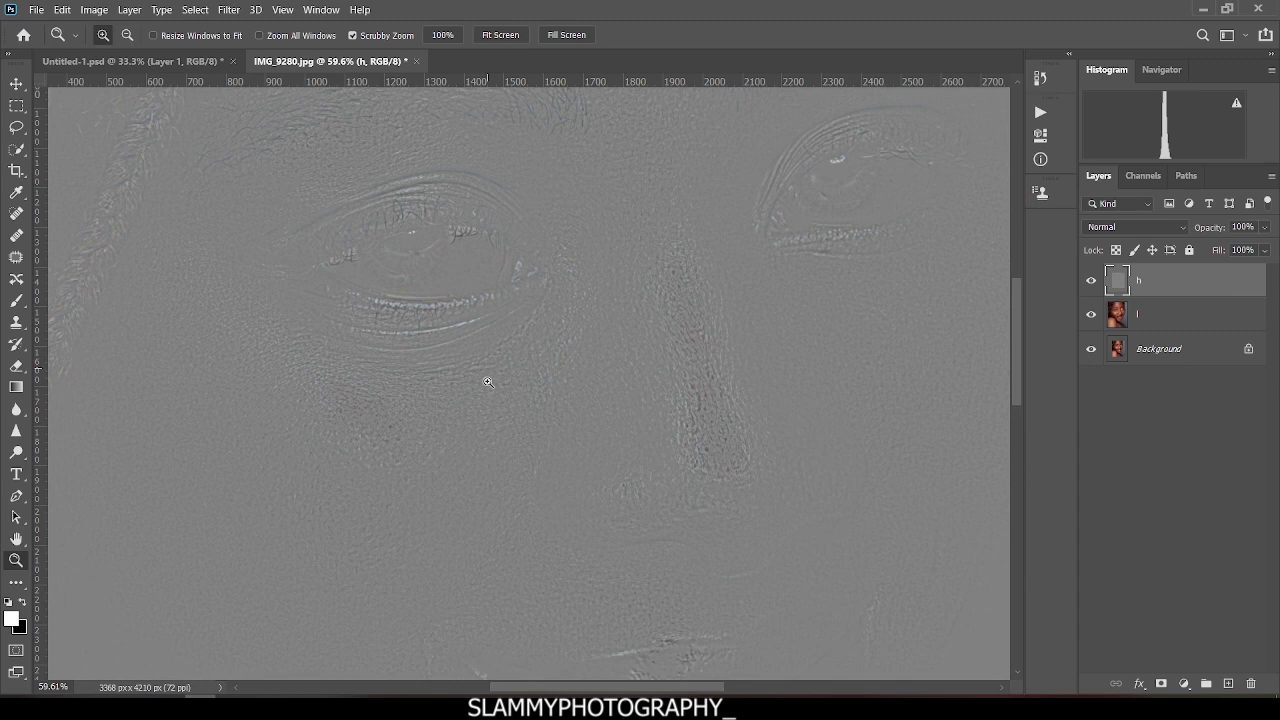
scroll(487, 381, "down", 3)
scroll(487, 381, "down", 1)
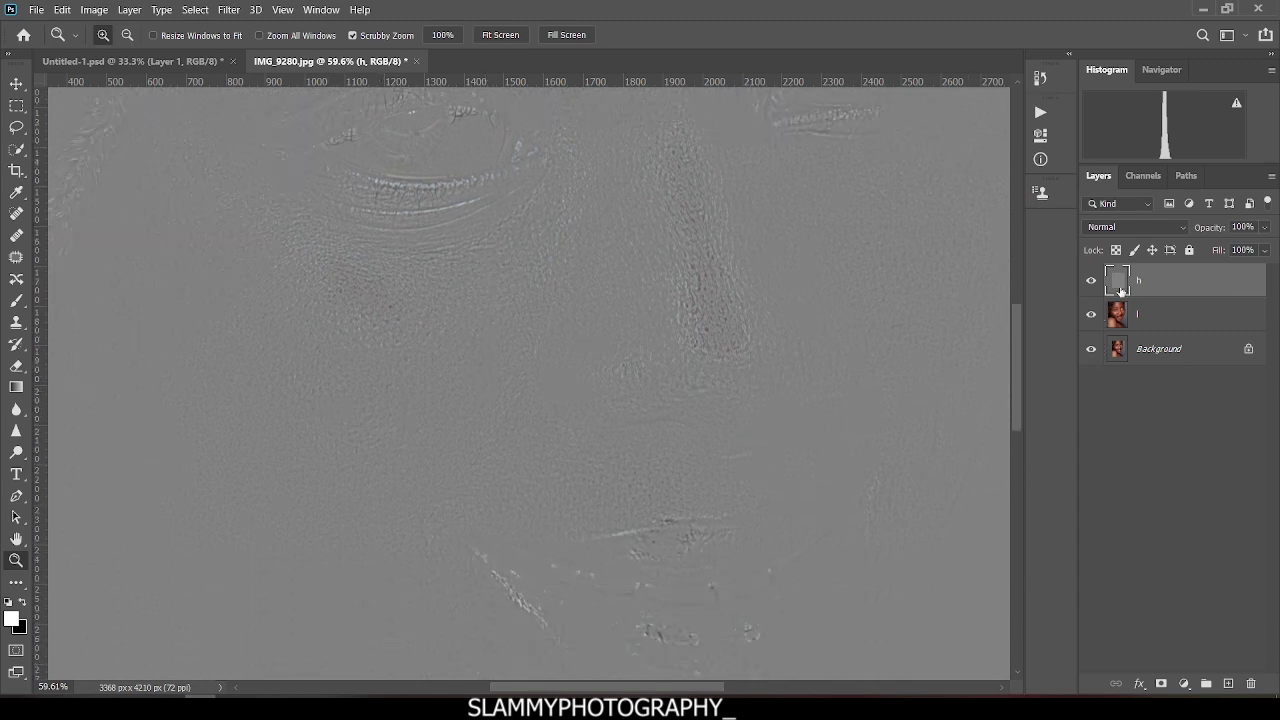
left_click(1103, 230)
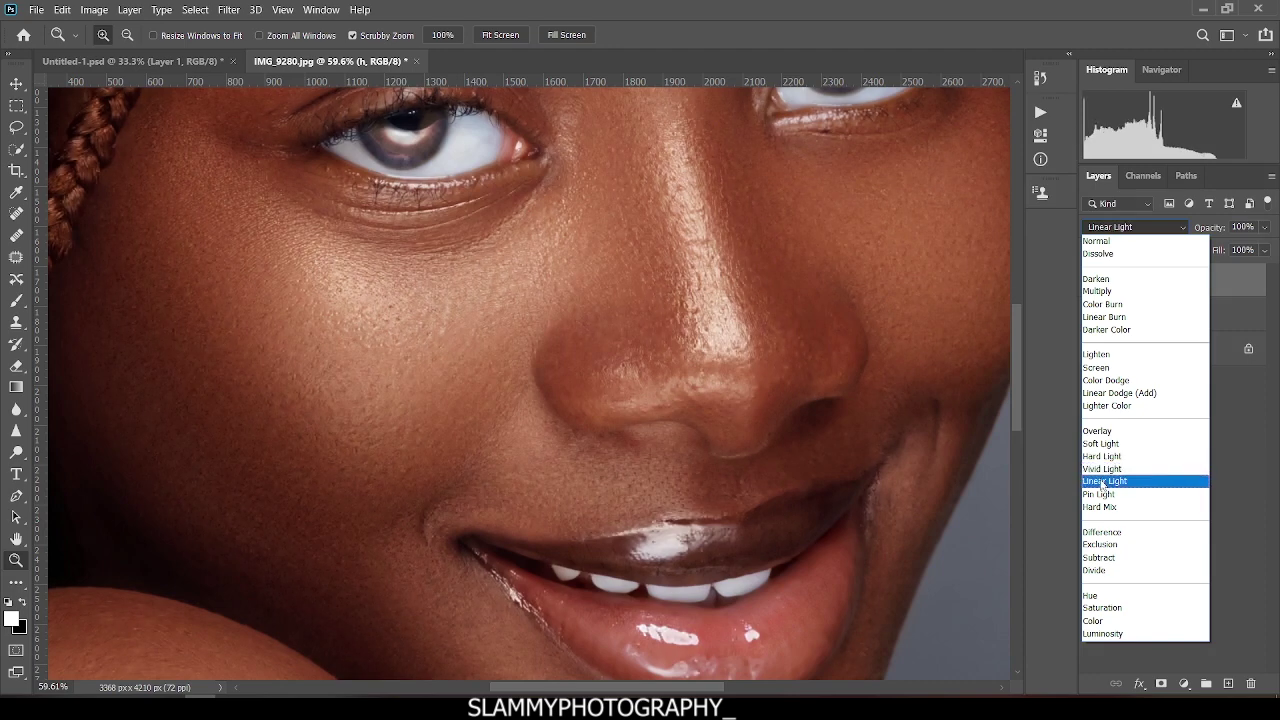
left_click(1104, 481)
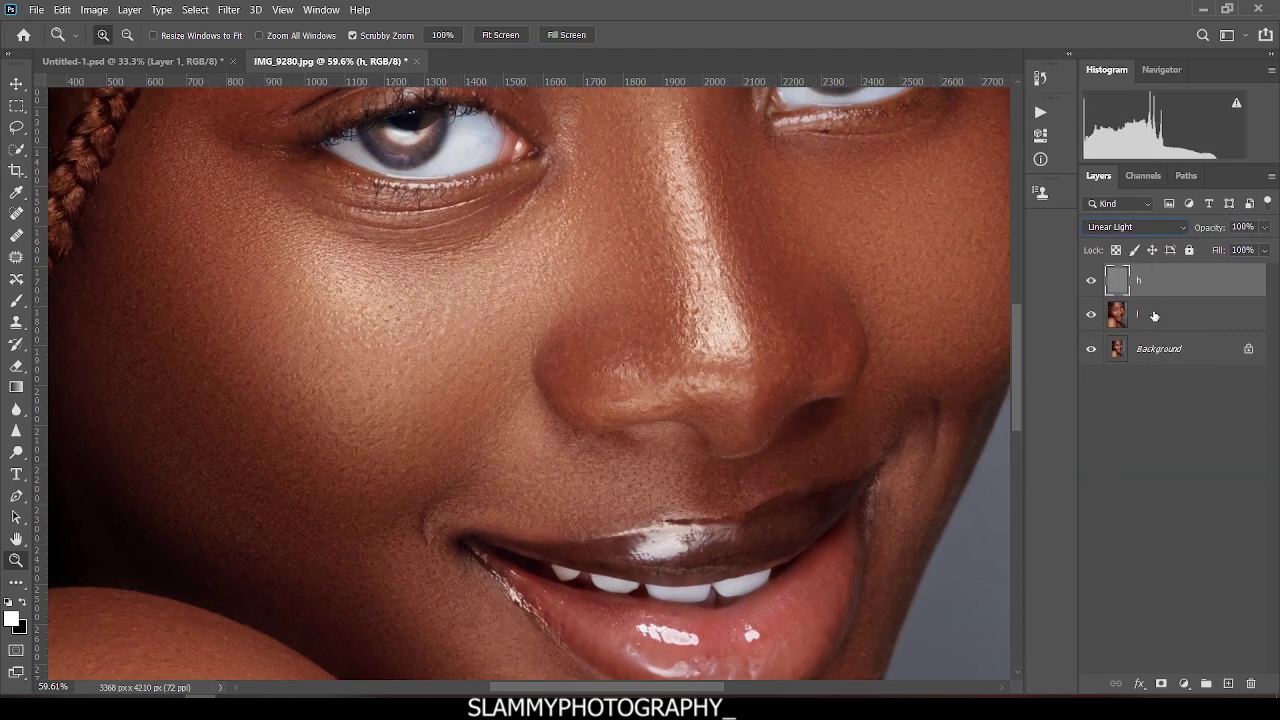
Group layers h and l into Group 1, expand it and select h.
left_click(1152, 315, "shift")
left_click_drag(1152, 315, 1206, 680)
left_click(1092, 275)
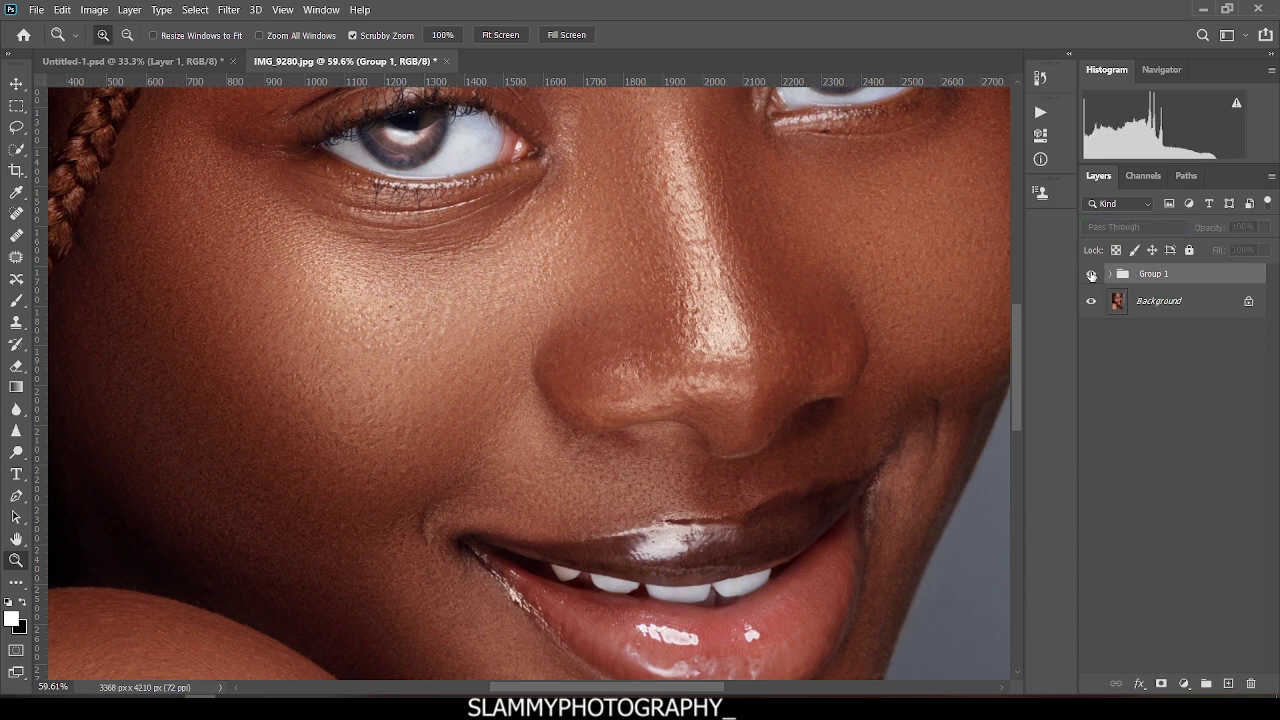
left_click(1107, 274)
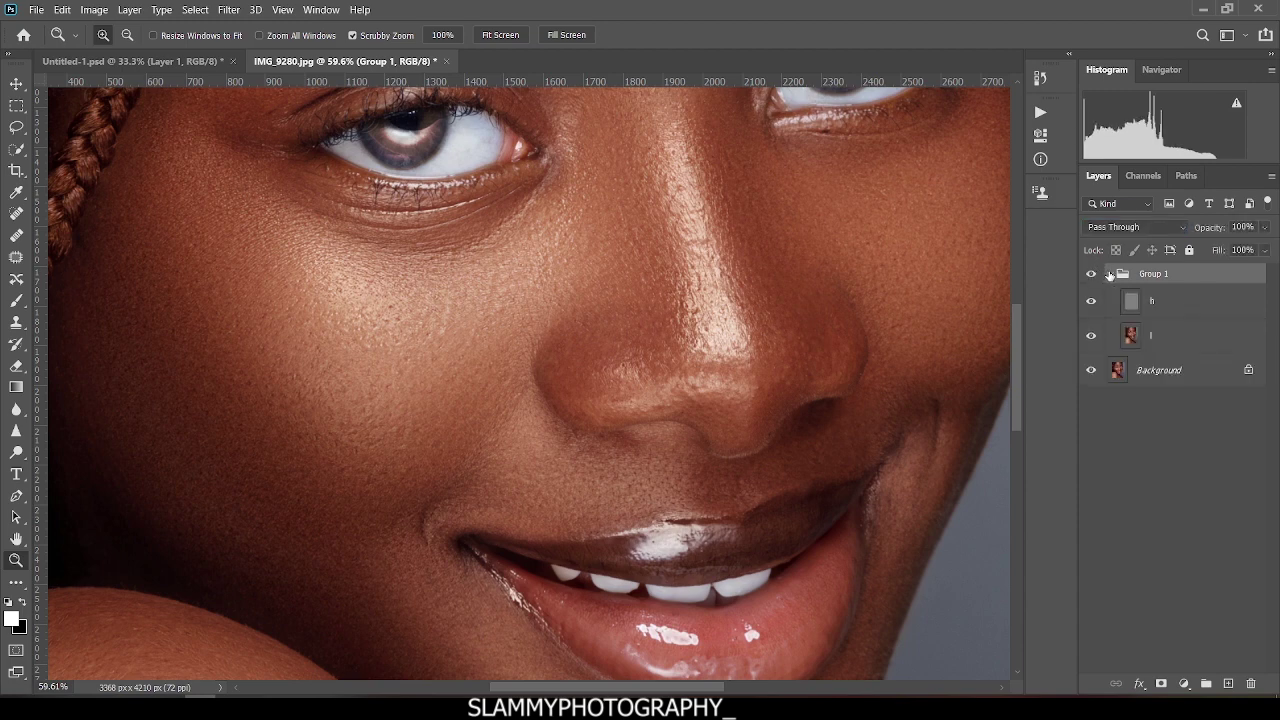
left_click(1154, 305)
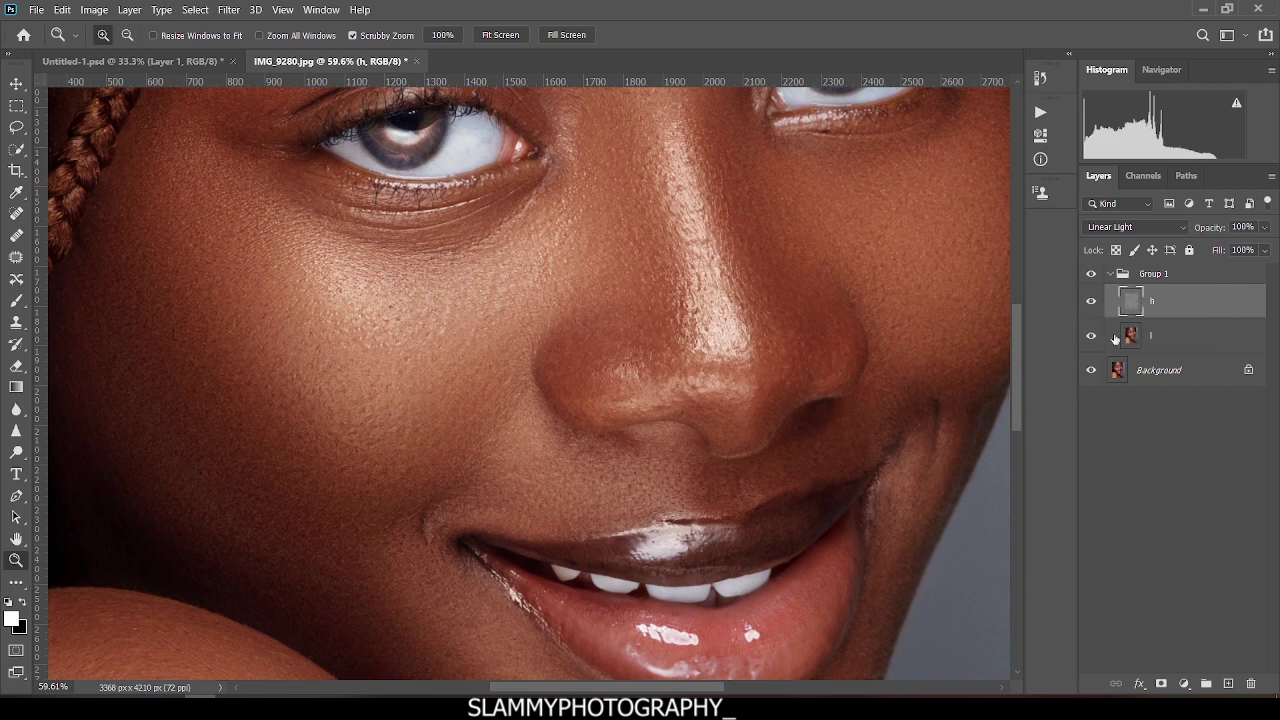
Rename layer l to 'color' and layer h to 'texture'.
left_click(1165, 345)
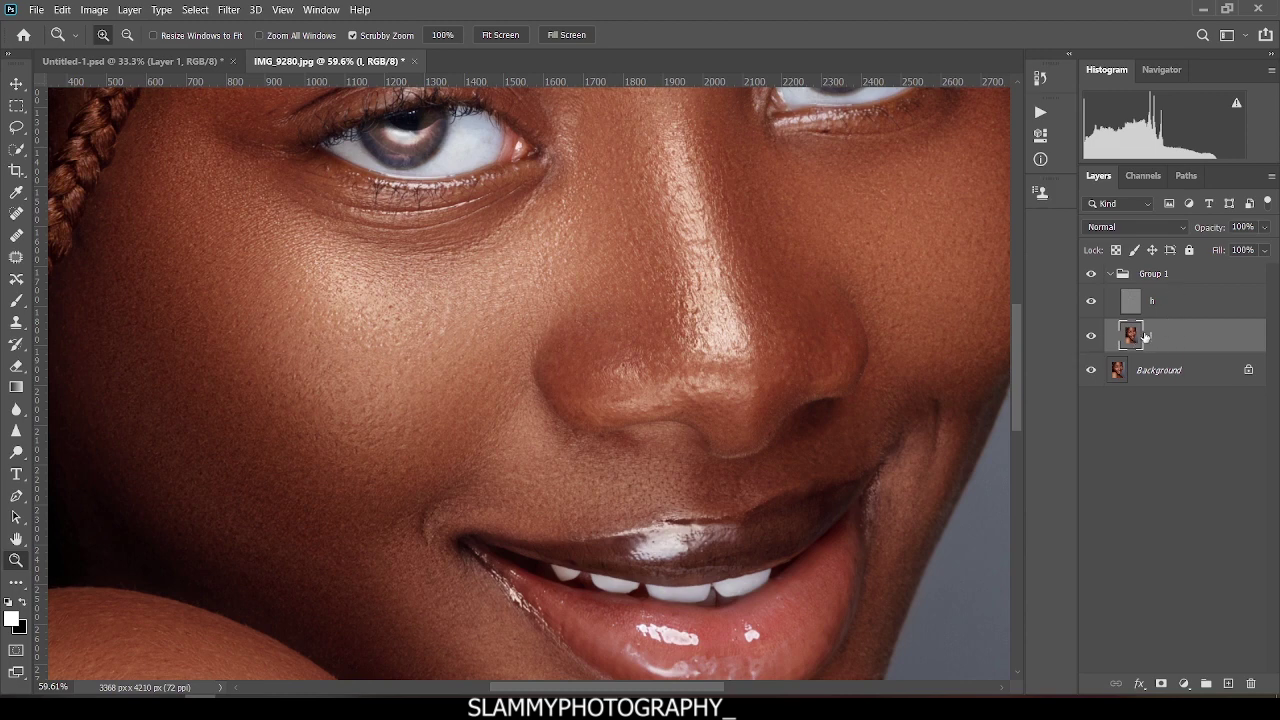
double_click(1151, 337)
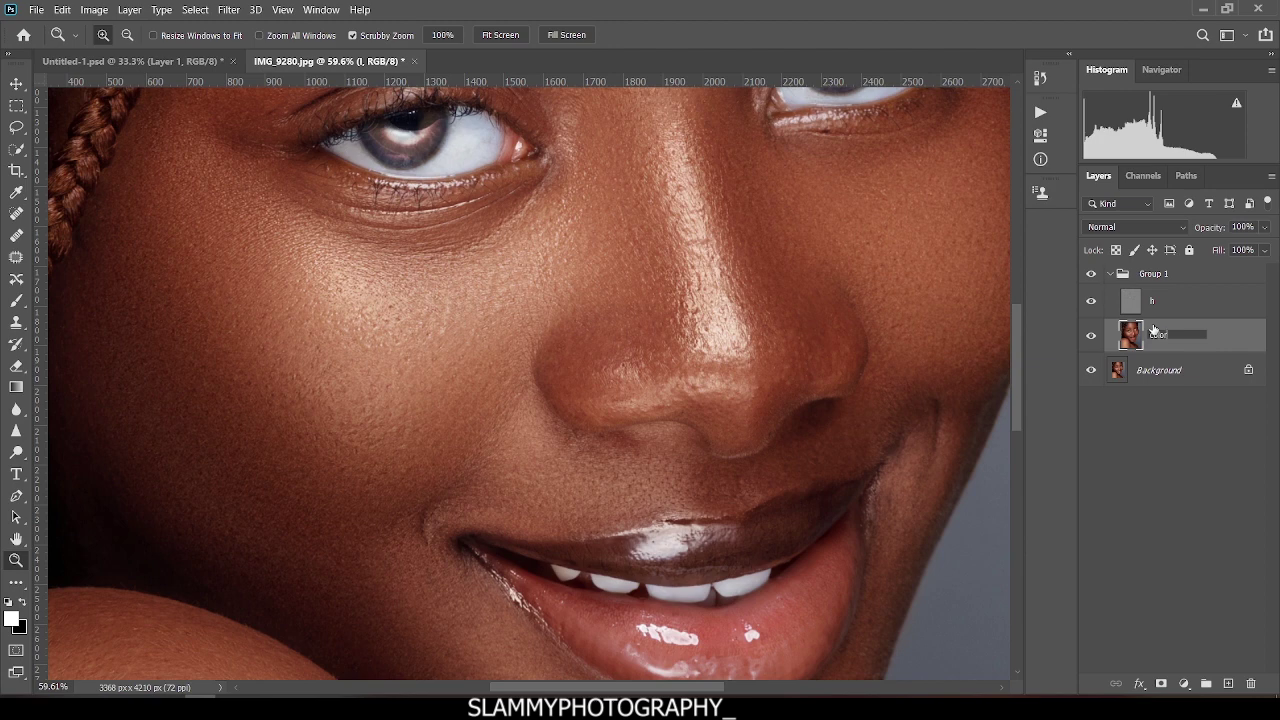
key("Return")
double_click(1152, 301)
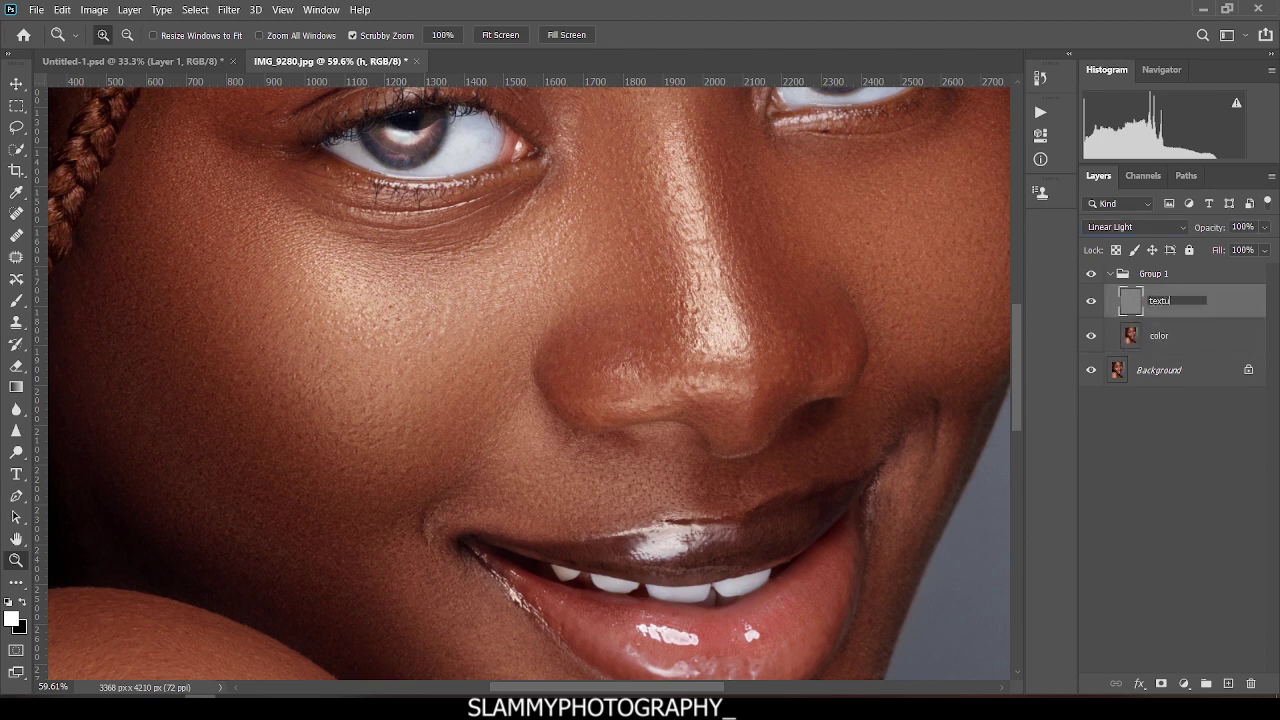
key("Return")
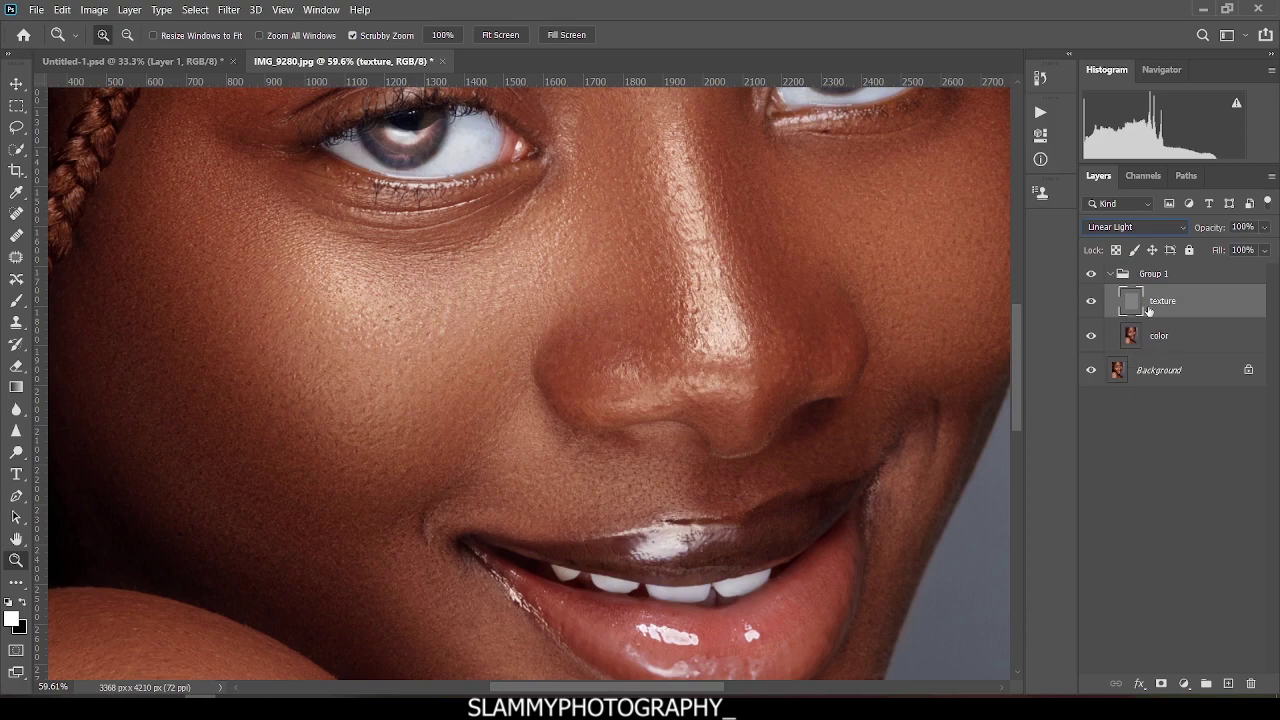
Open the Camera Raw Filter on the texture layer and set Texture +78, Clarity +26, Dehaze +9.
left_click(228, 9)
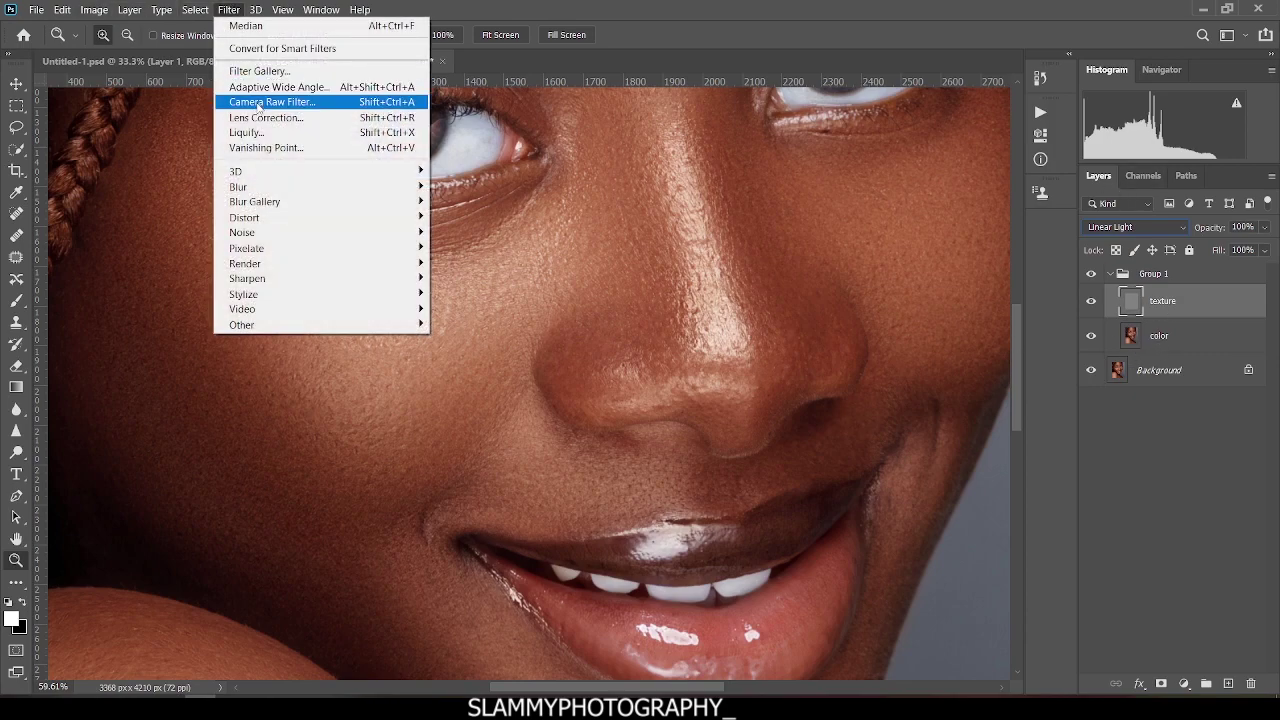
left_click(258, 102)
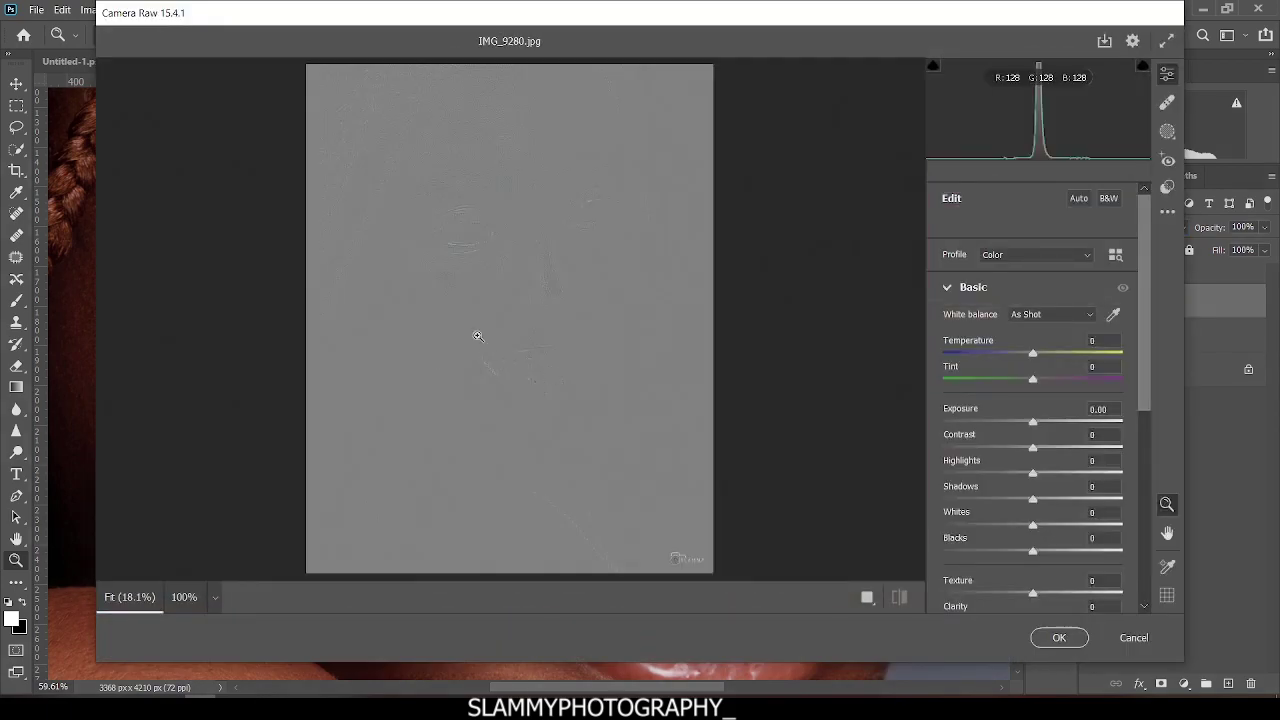
left_click(461, 289)
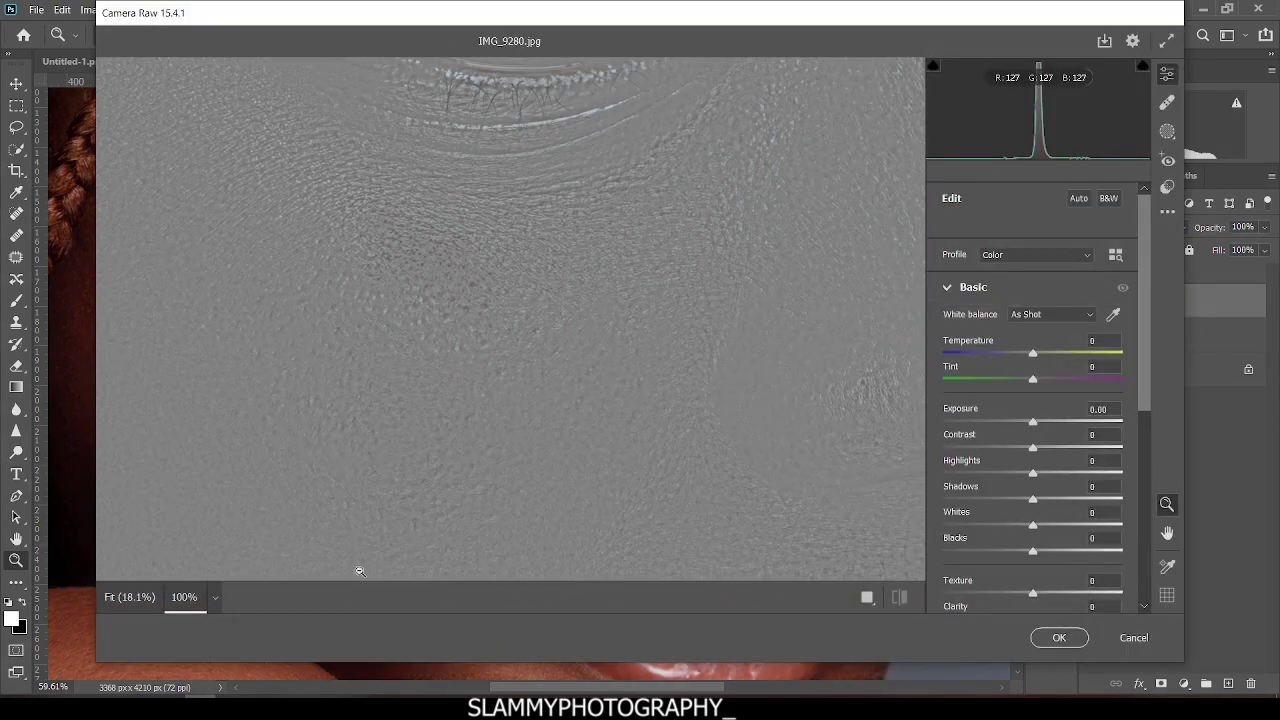
scroll(1000, 500, "down", 5)
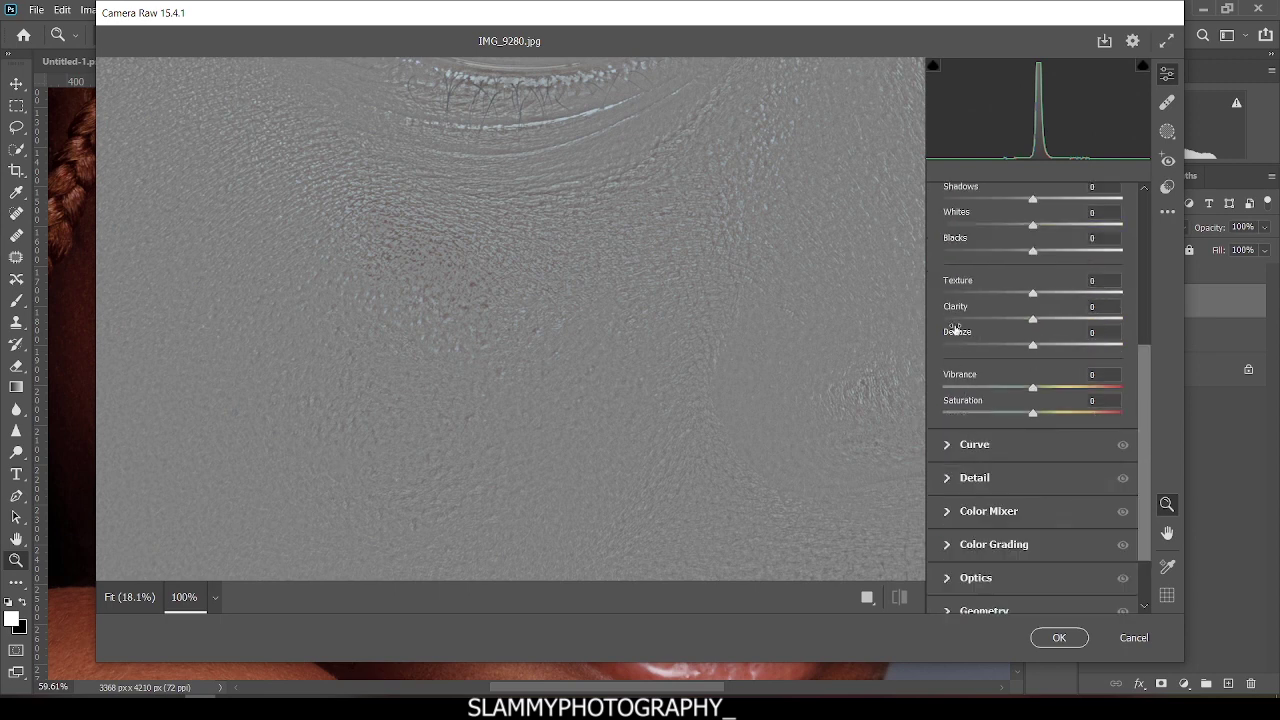
left_click_drag(953, 292, 984, 287)
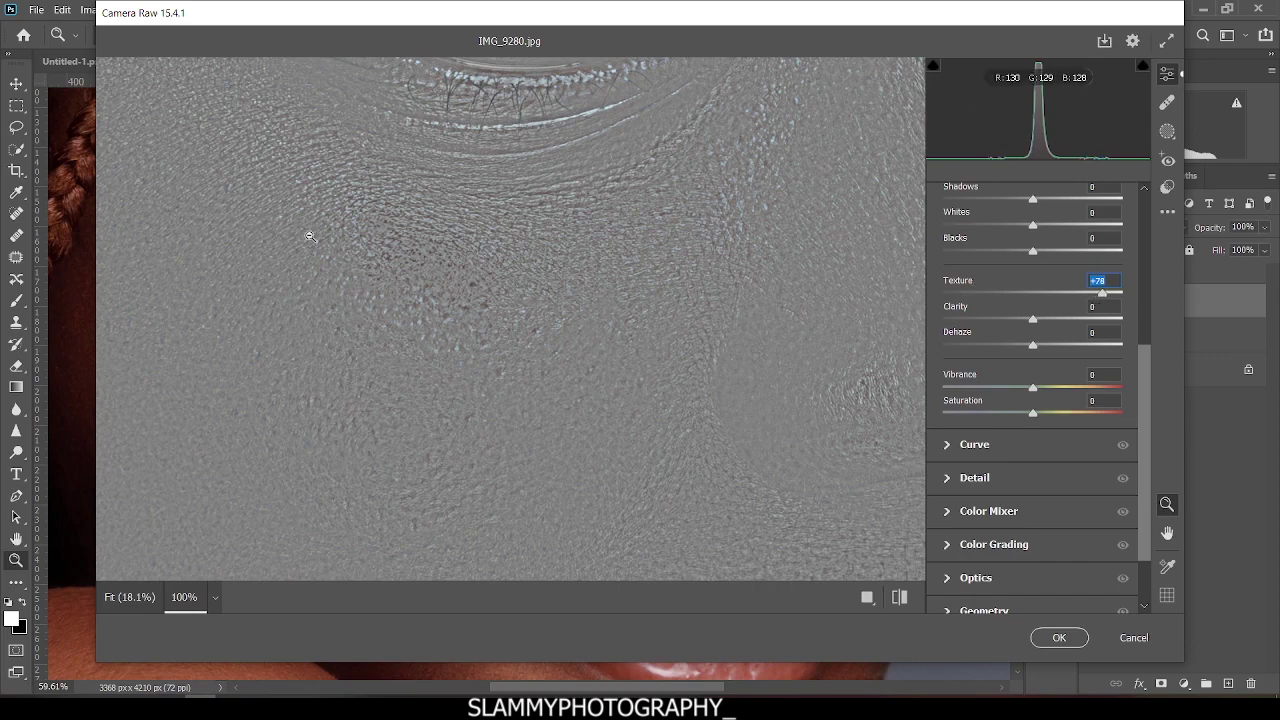
scroll(511, 304, "up", 5)
scroll(507, 337, "down", 10)
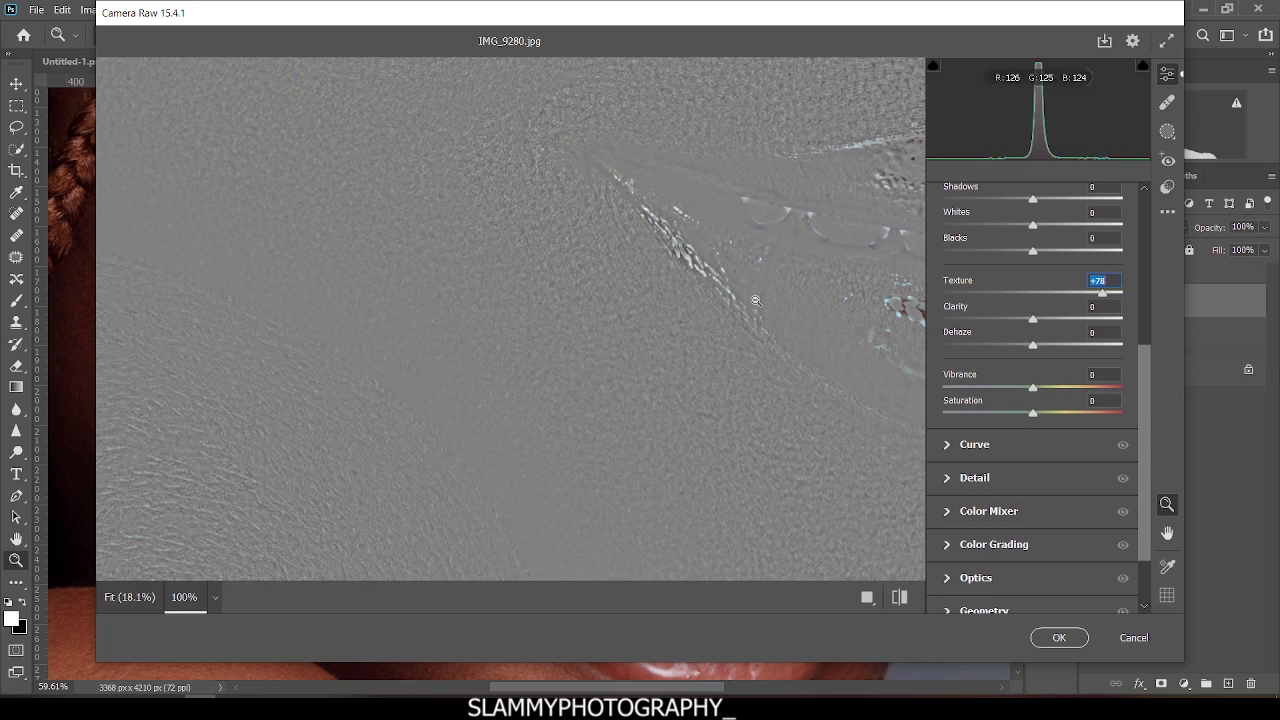
scroll(580, 321, "up", 3)
left_click_drag(950, 312, 977, 333)
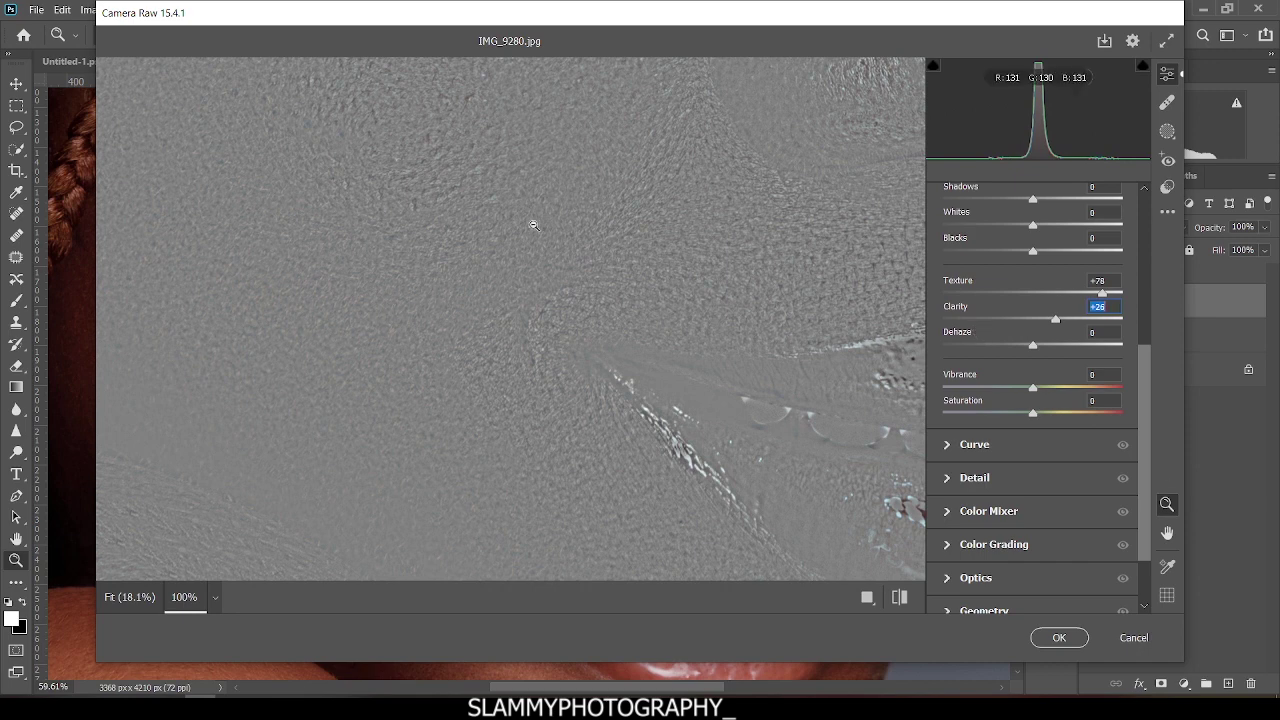
left_click_drag(960, 333, 970, 338)
Zoom closer into the skin, compare the Basic edits, and raise Contrast to +16.
scroll(946, 325, "up", 5)
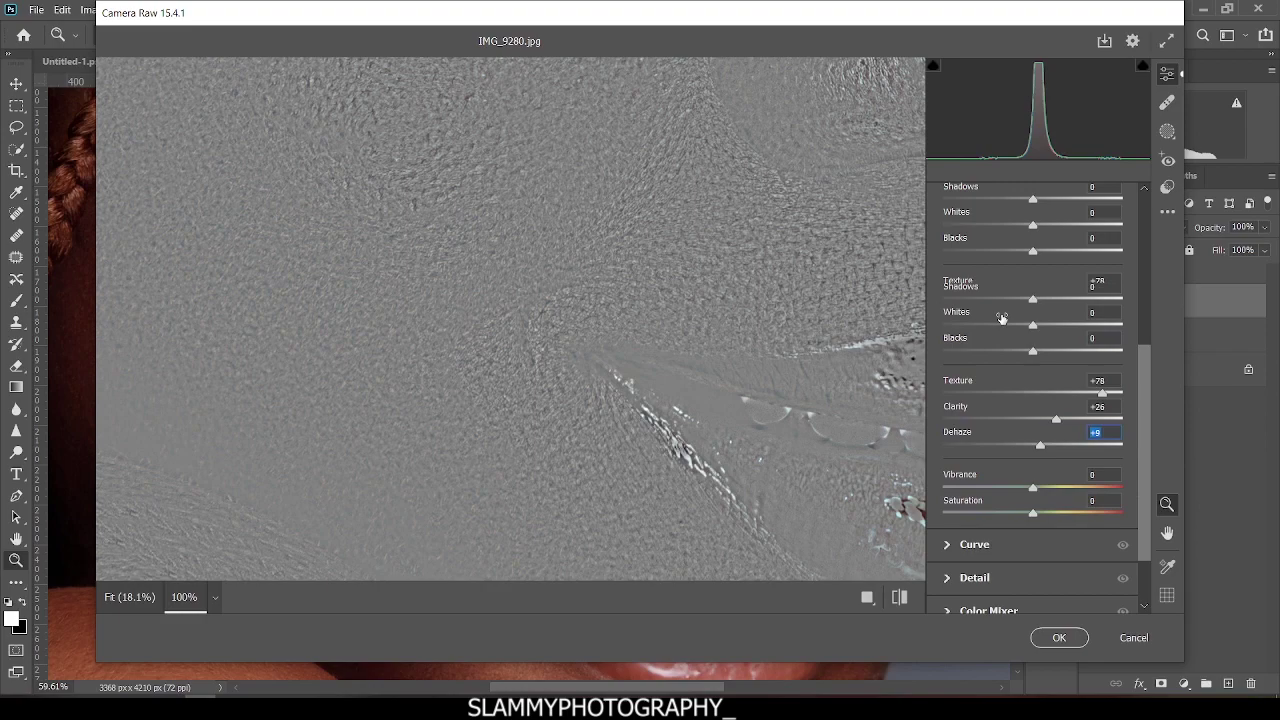
mouse_move(551, 229)
left_mouse_down()
mouse_move(486, 263)
mouse_move(499, 262)
mouse_move(530, 358)
mouse_move(500, 510)
mouse_move(461, 343)
mouse_move(968, 289)
left_mouse_up()
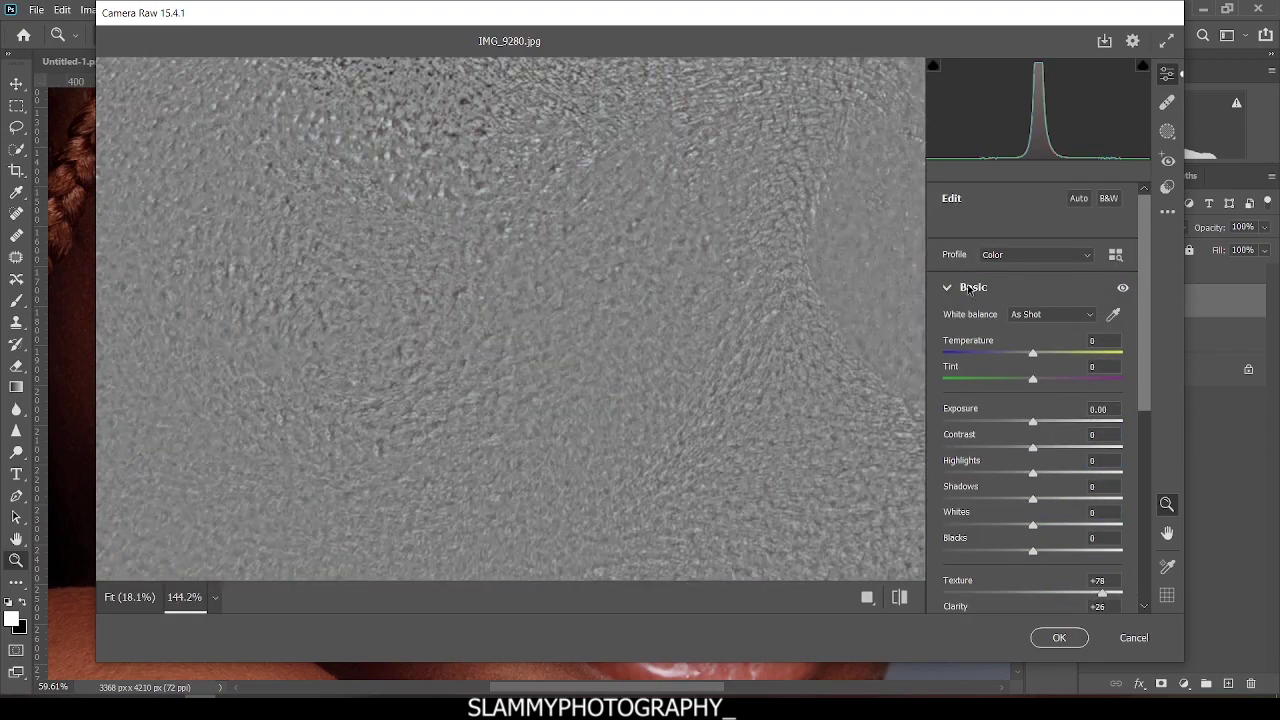
left_click(1123, 287)
left_click(1123, 287)
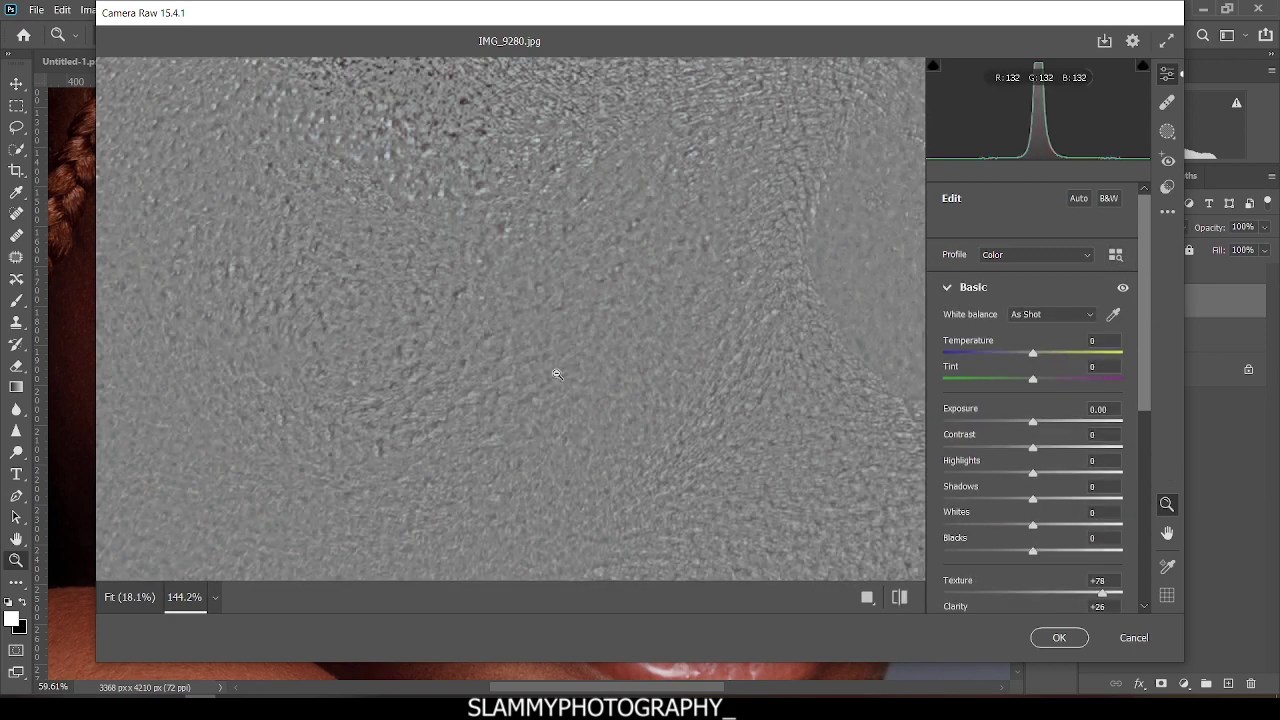
left_click_drag(551, 371, 552, 401)
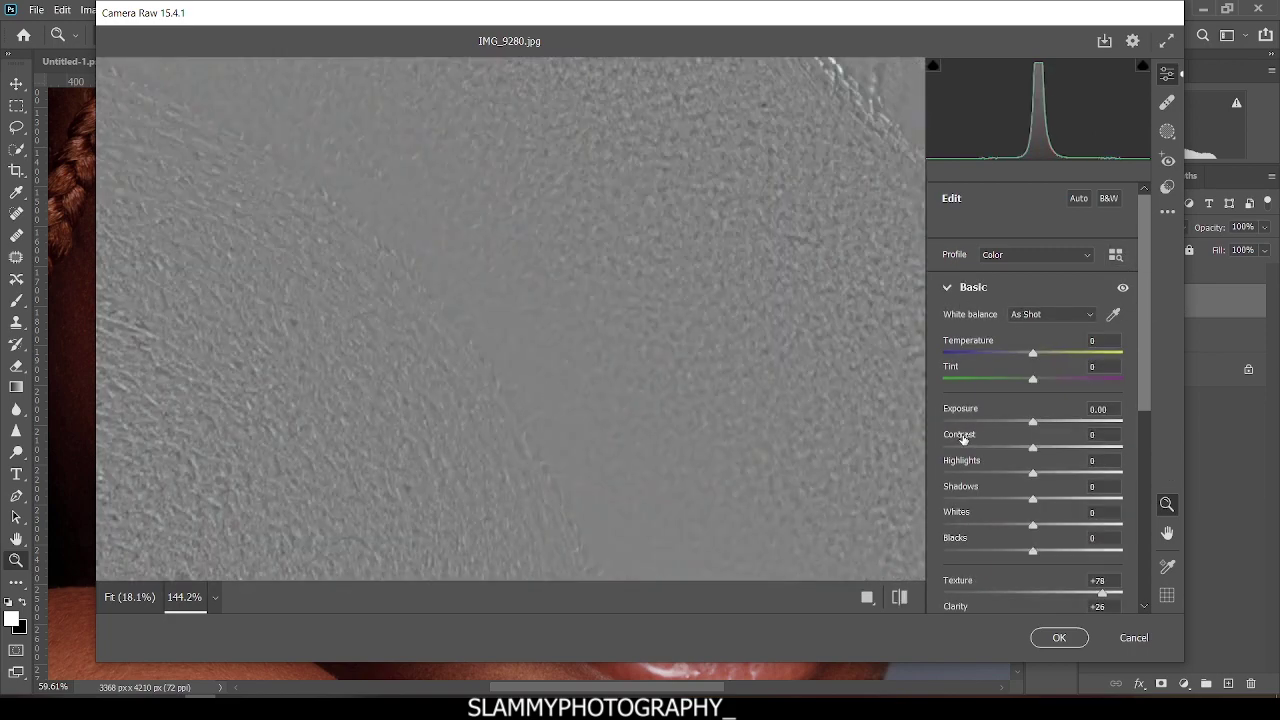
left_click_drag(978, 440, 987, 439)
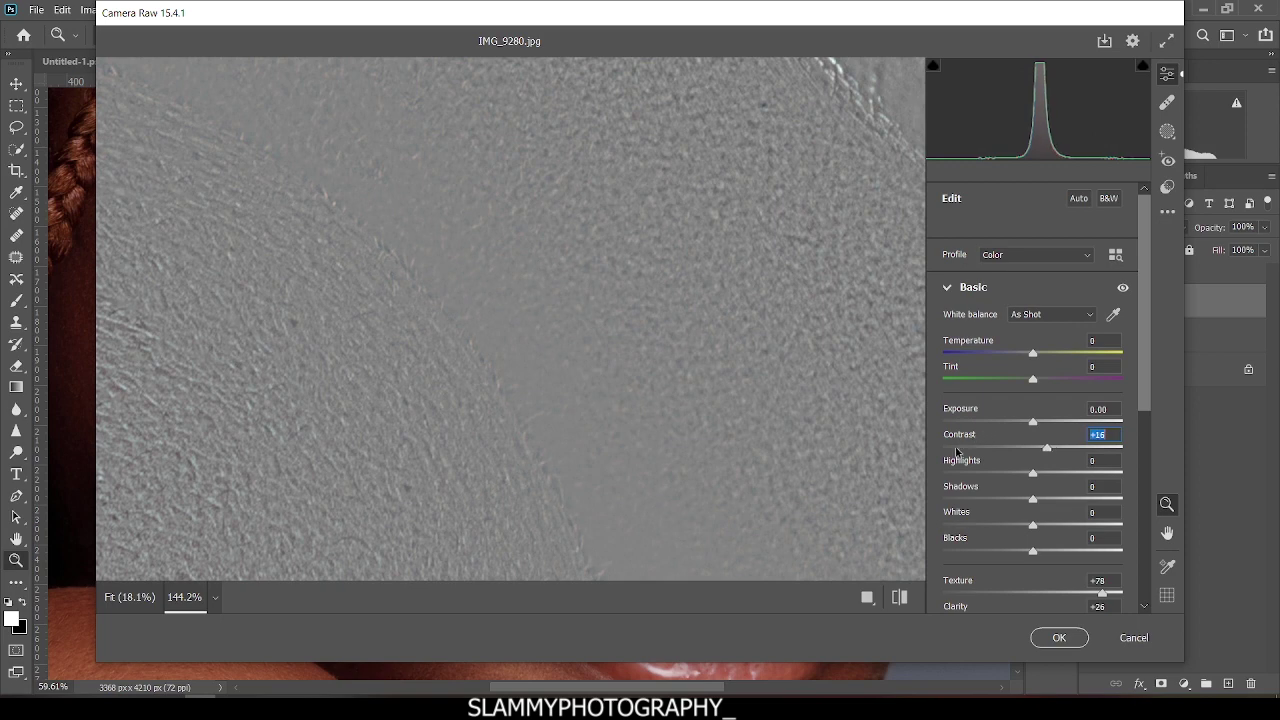
scroll(955, 455, "down", 5)
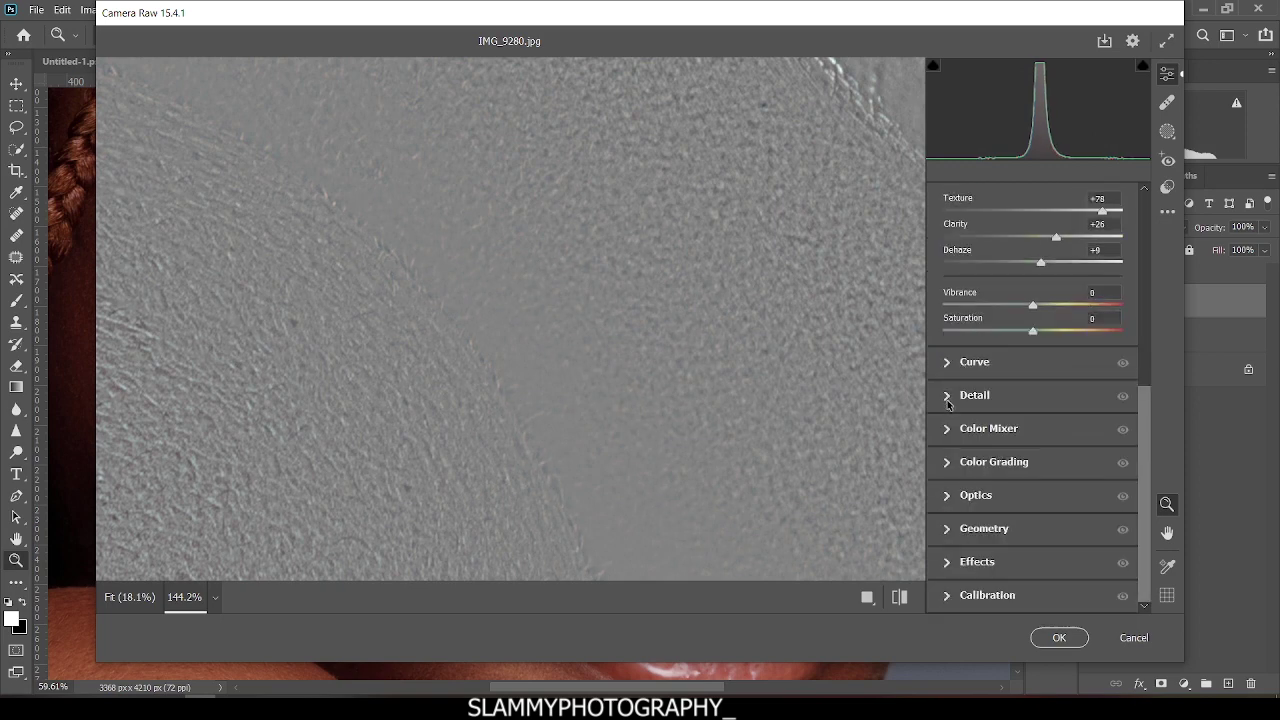
Expand the Detail panel and raise Sharpening to 67, inspecting the zoomed preview.
left_click(949, 396)
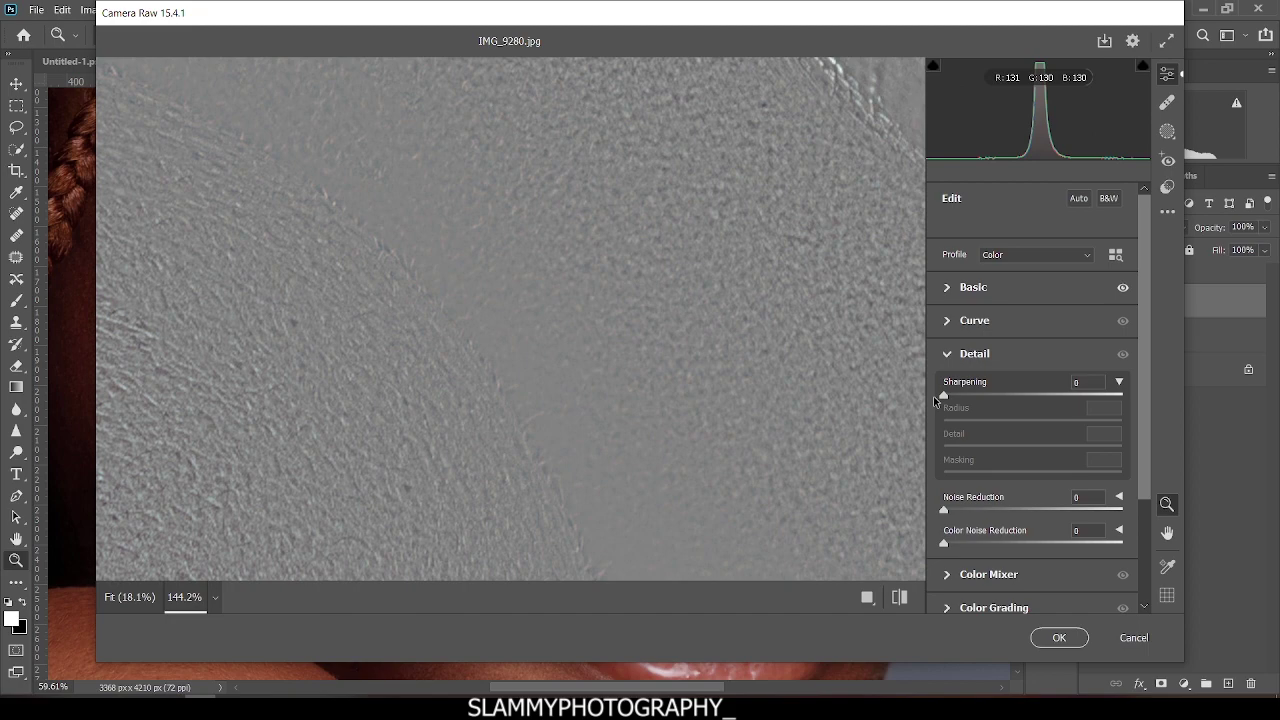
left_click_drag(944, 398, 1031, 402)
left_click_drag(490, 396, 354, 391)
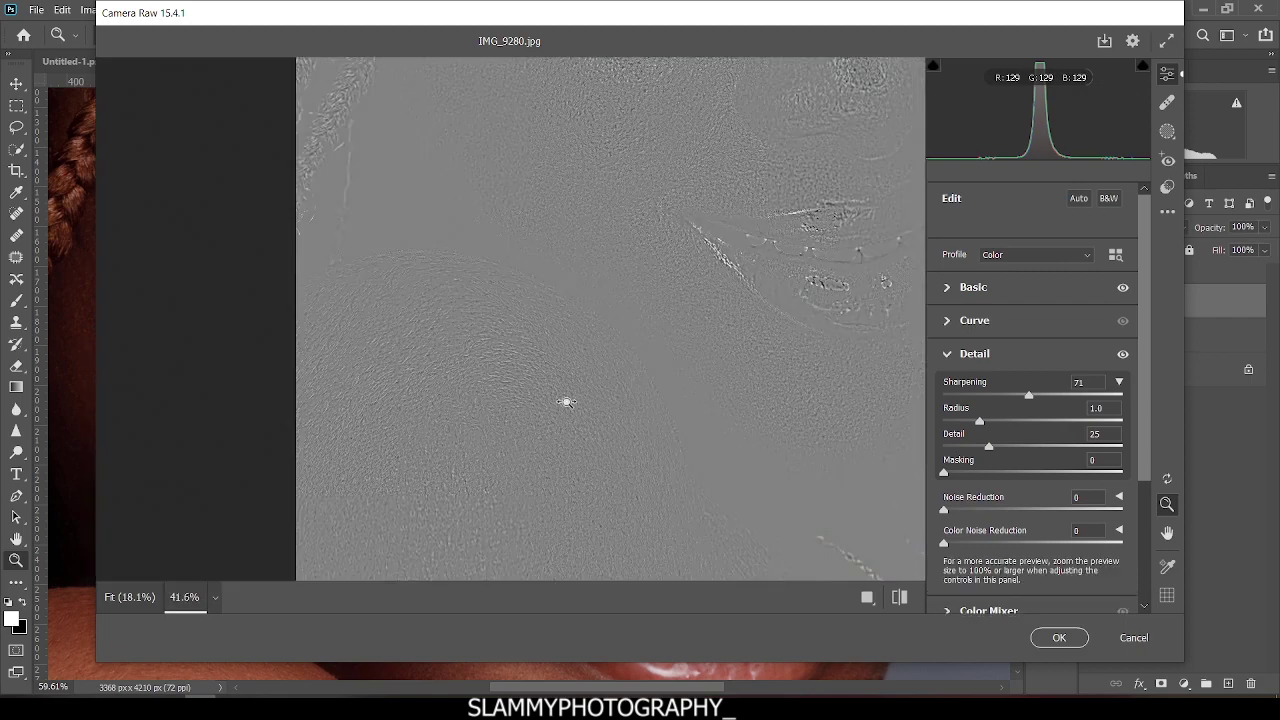
left_click_drag(570, 387, 569, 418)
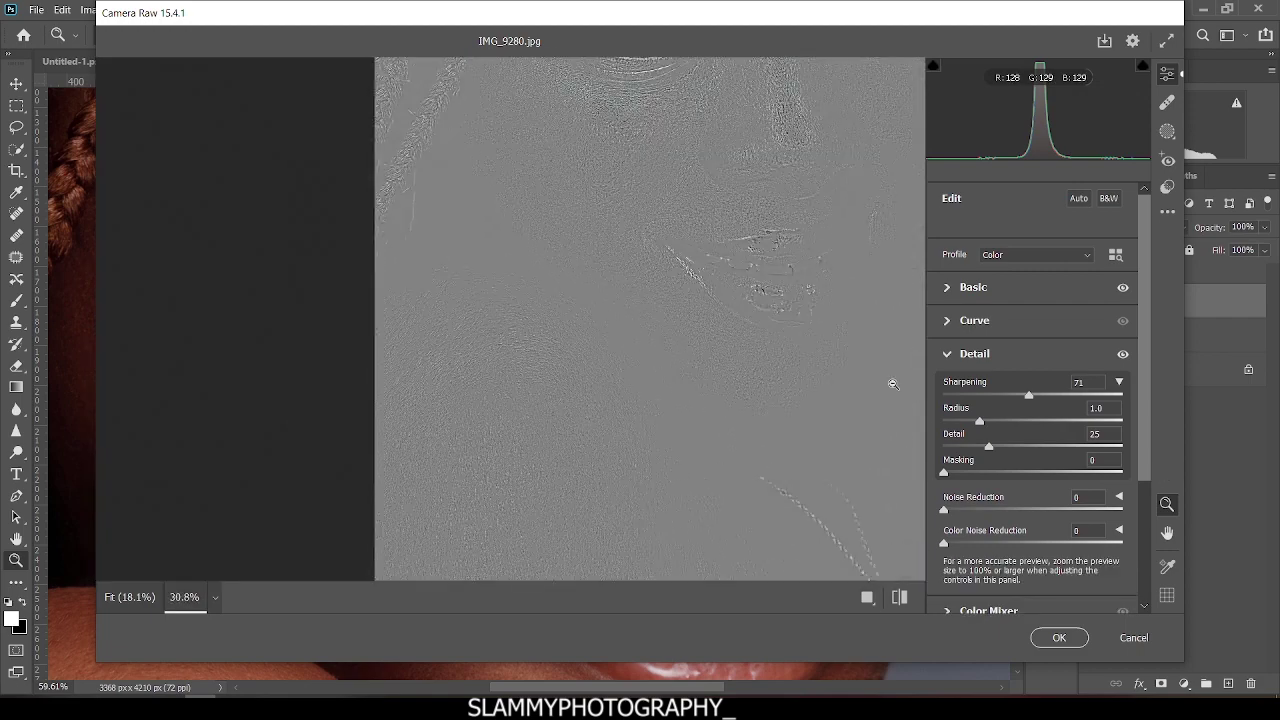
left_click_drag(968, 388, 1022, 397)
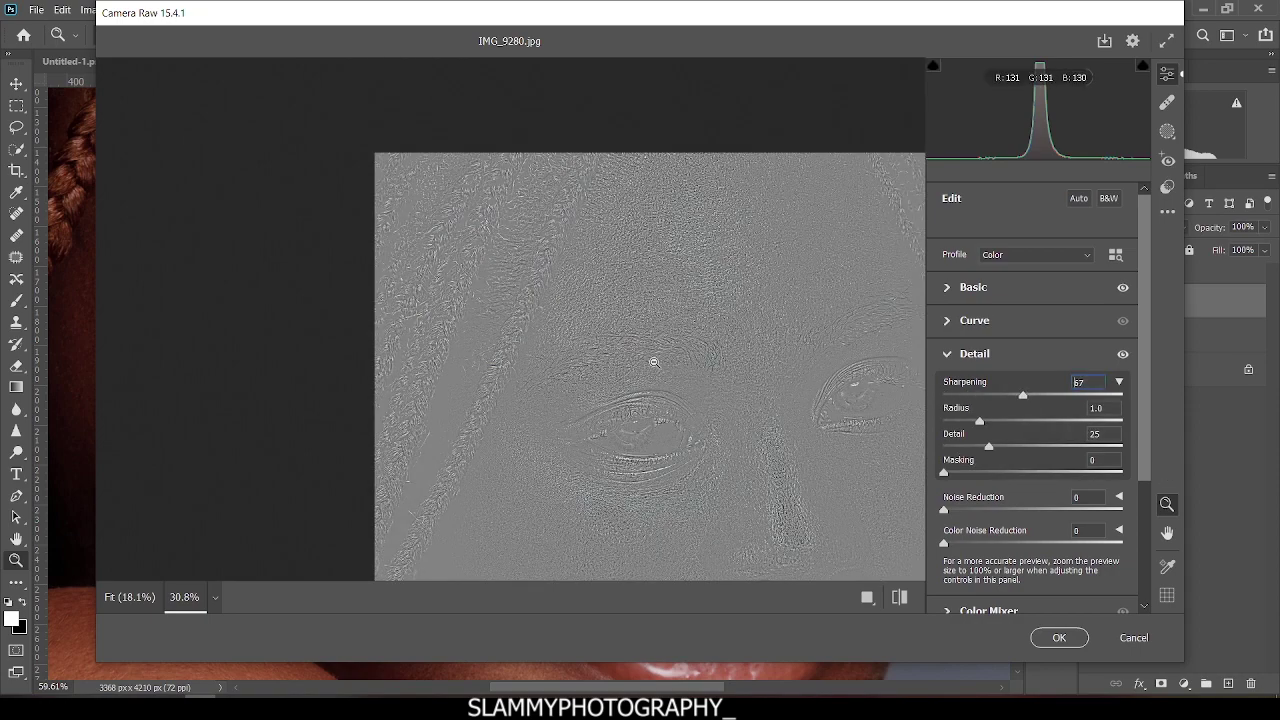
Set sharpening Radius to 1.9 and Detail to 0, previewing the Masking mask with Alt.
left_click_drag(956, 416, 1000, 428)
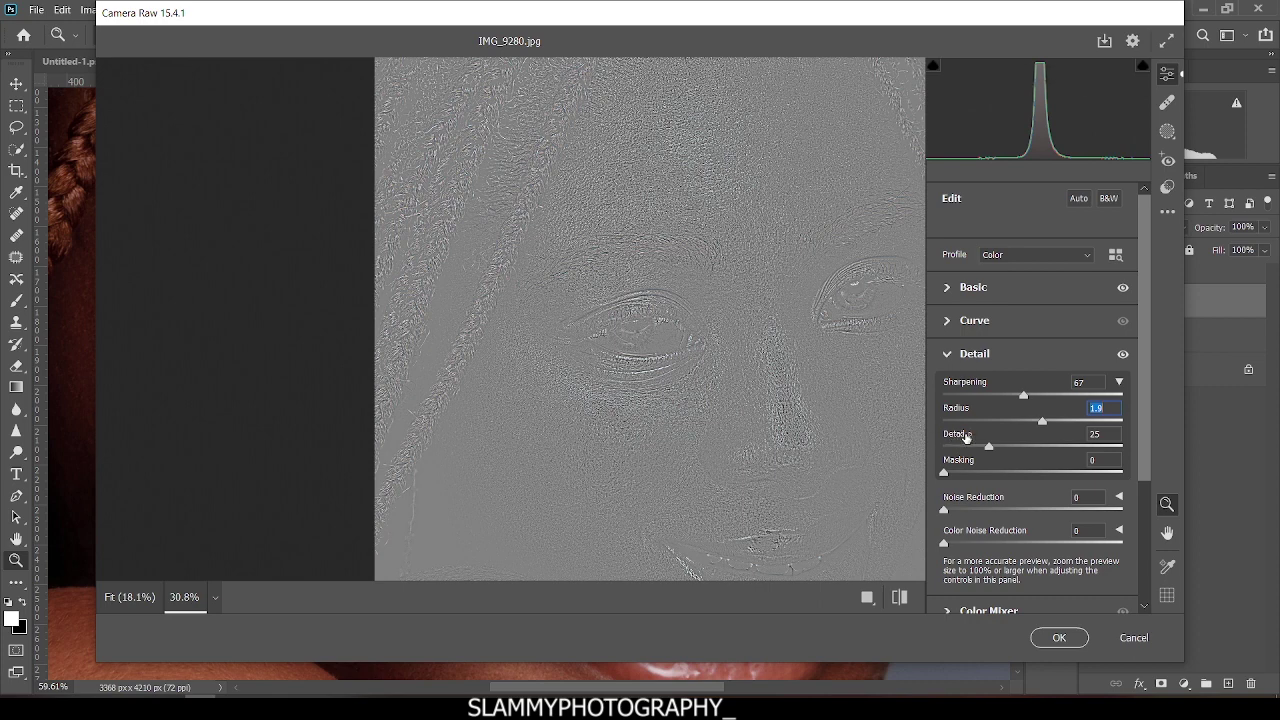
left_click_drag(966, 437, 760, 445)
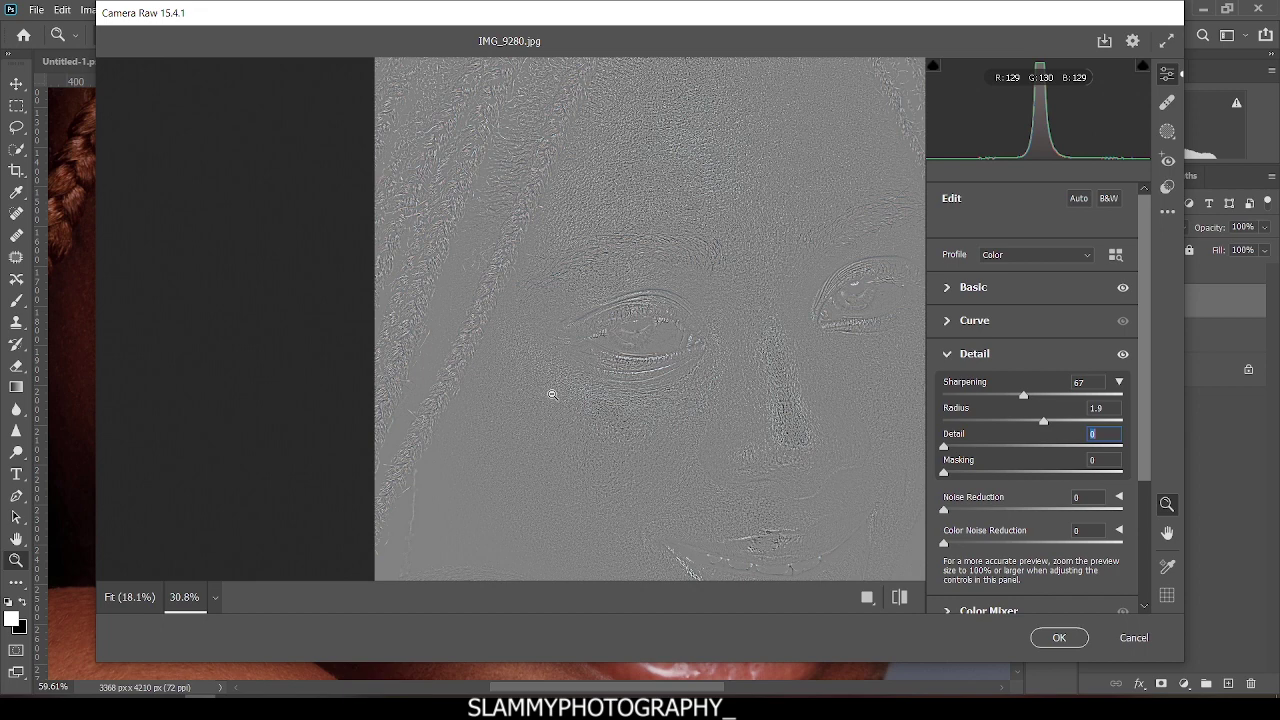
key("alt")
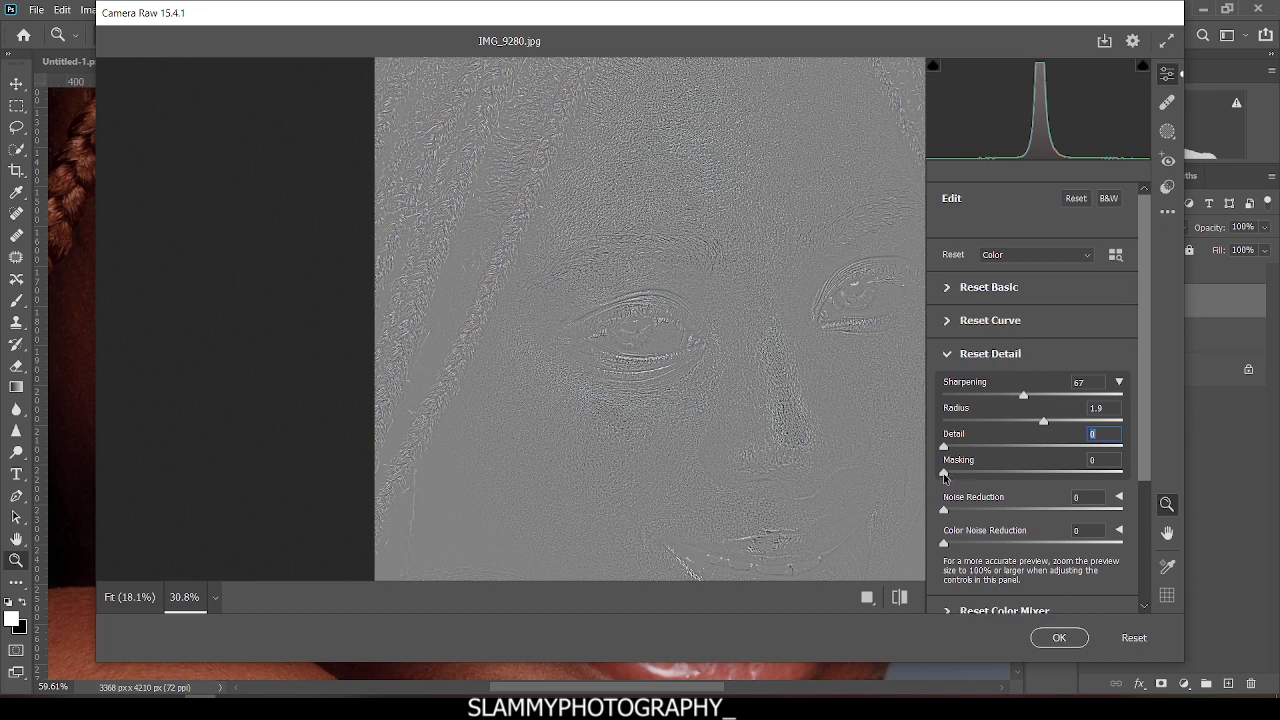
left_click_drag(944, 472, 923, 490)
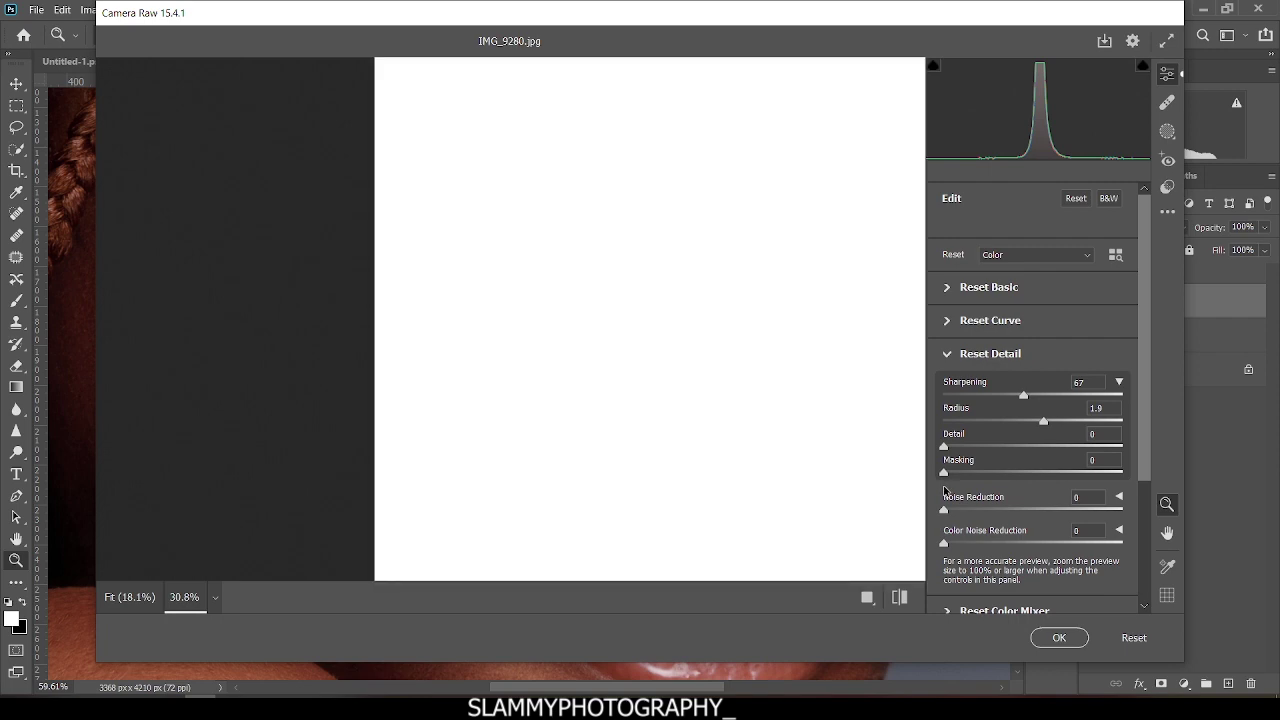
Raise Masking to 71, check the Detail edits on/off and side by side, then click OK.
left_click_drag(944, 473, 999, 474)
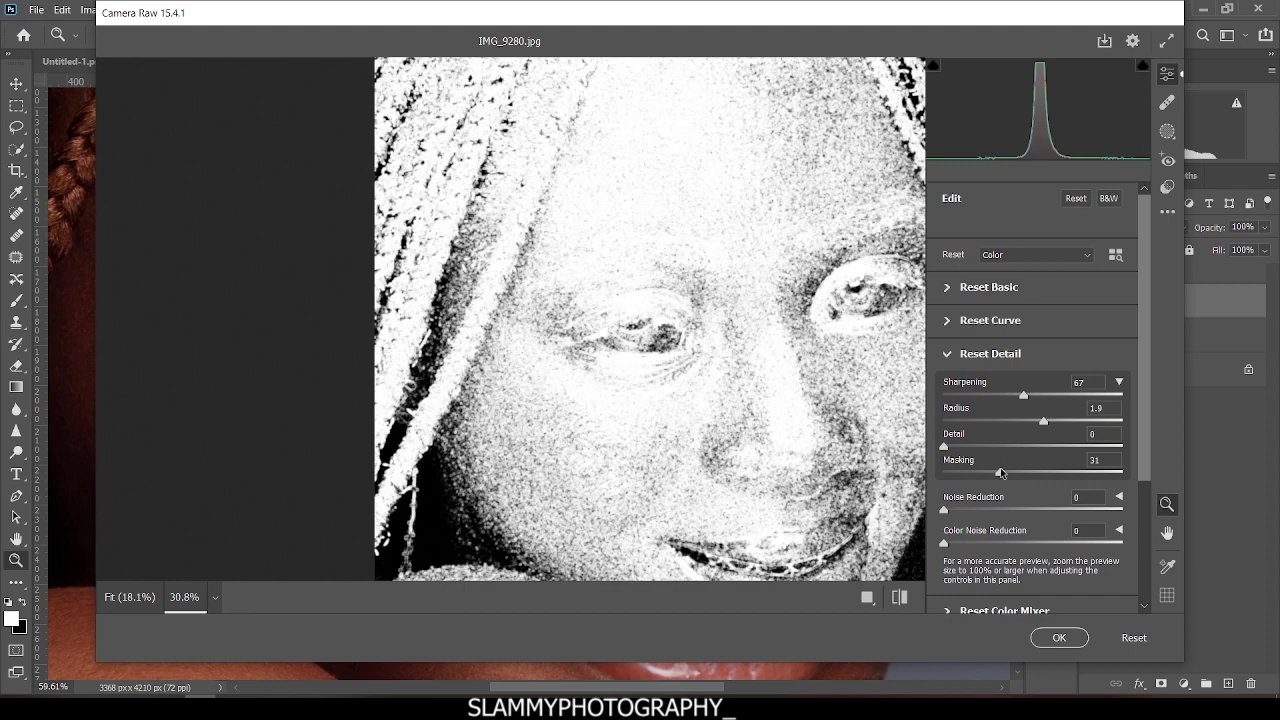
left_click_drag(1002, 473, 1070, 478)
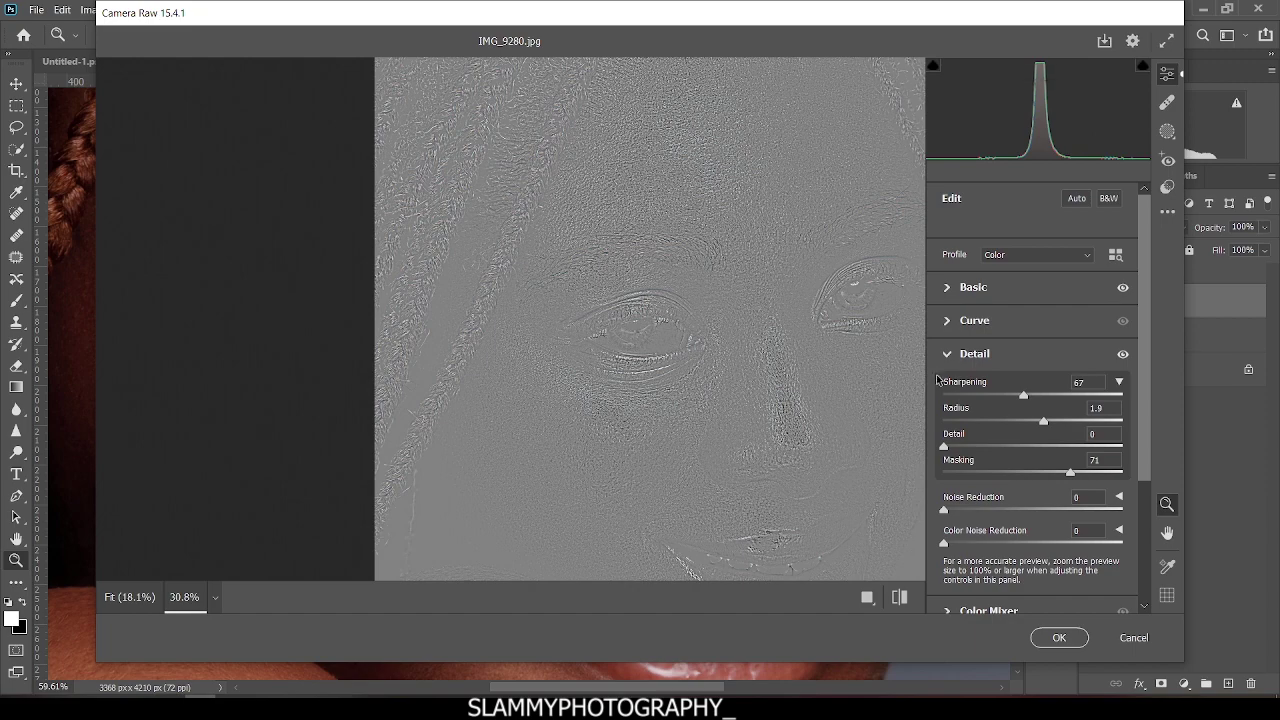
left_click(1124, 355)
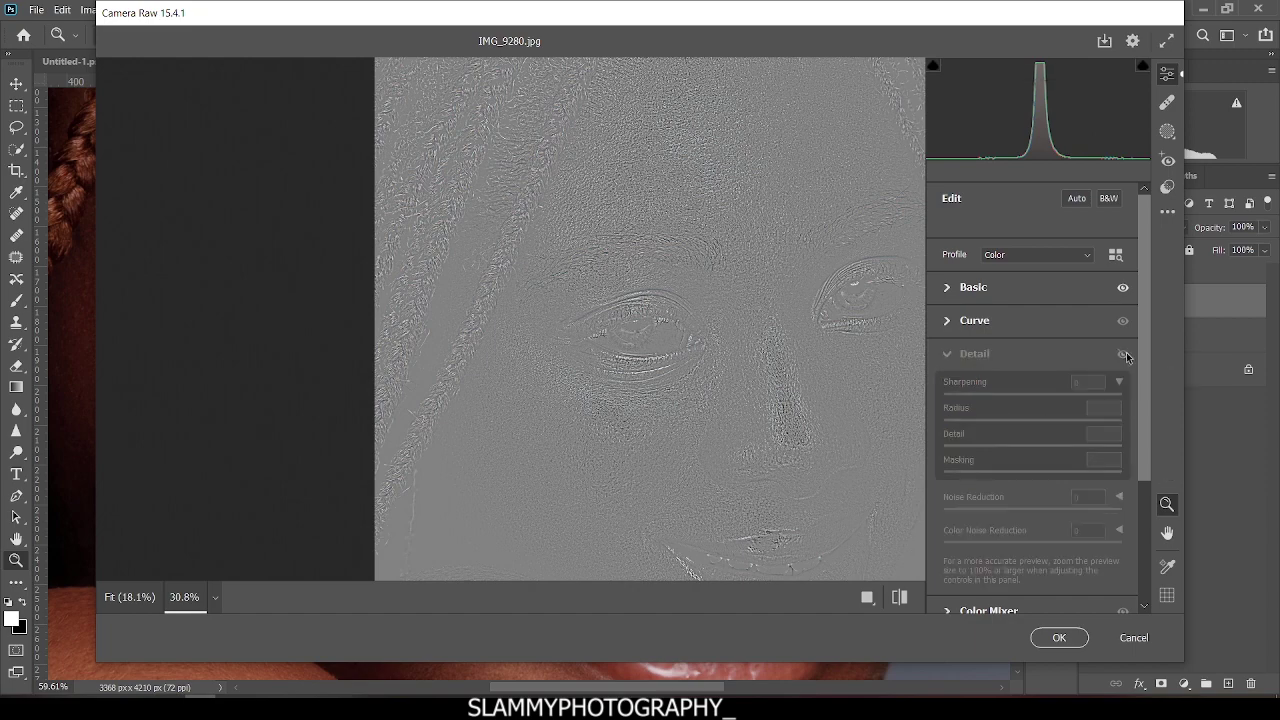
left_click(1124, 355)
scroll(651, 345, "down", 3)
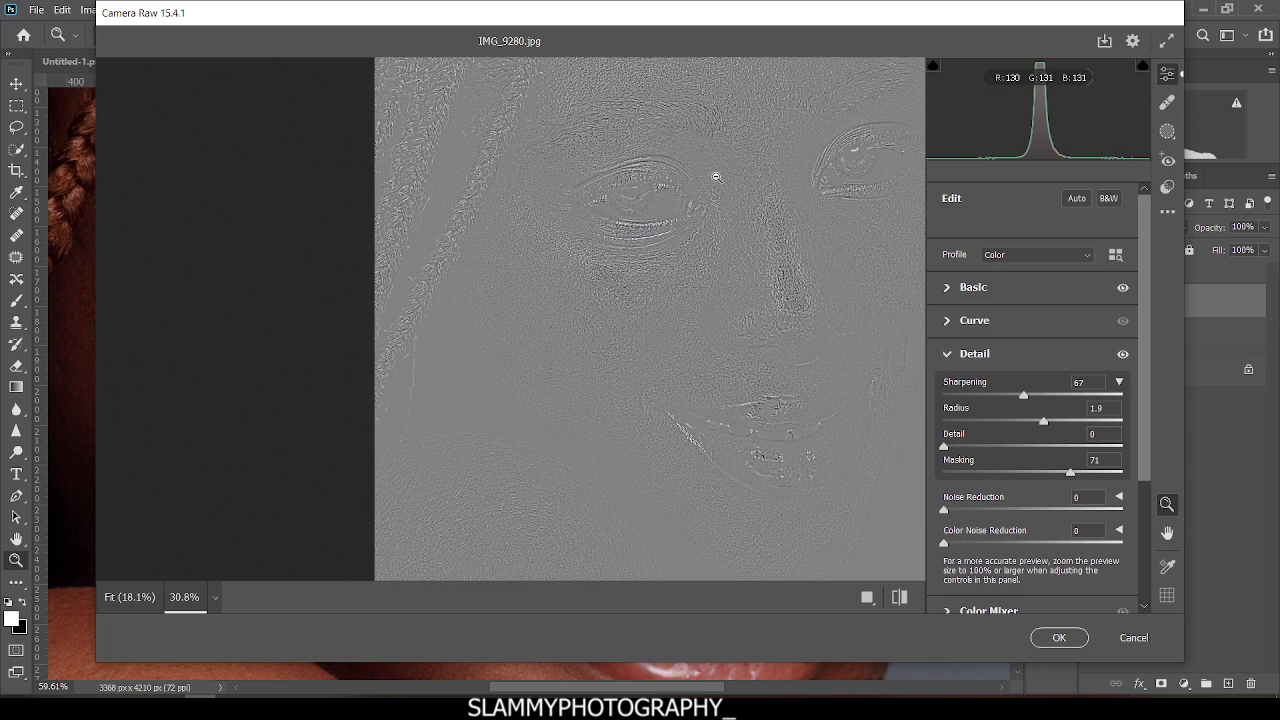
left_click(899, 597)
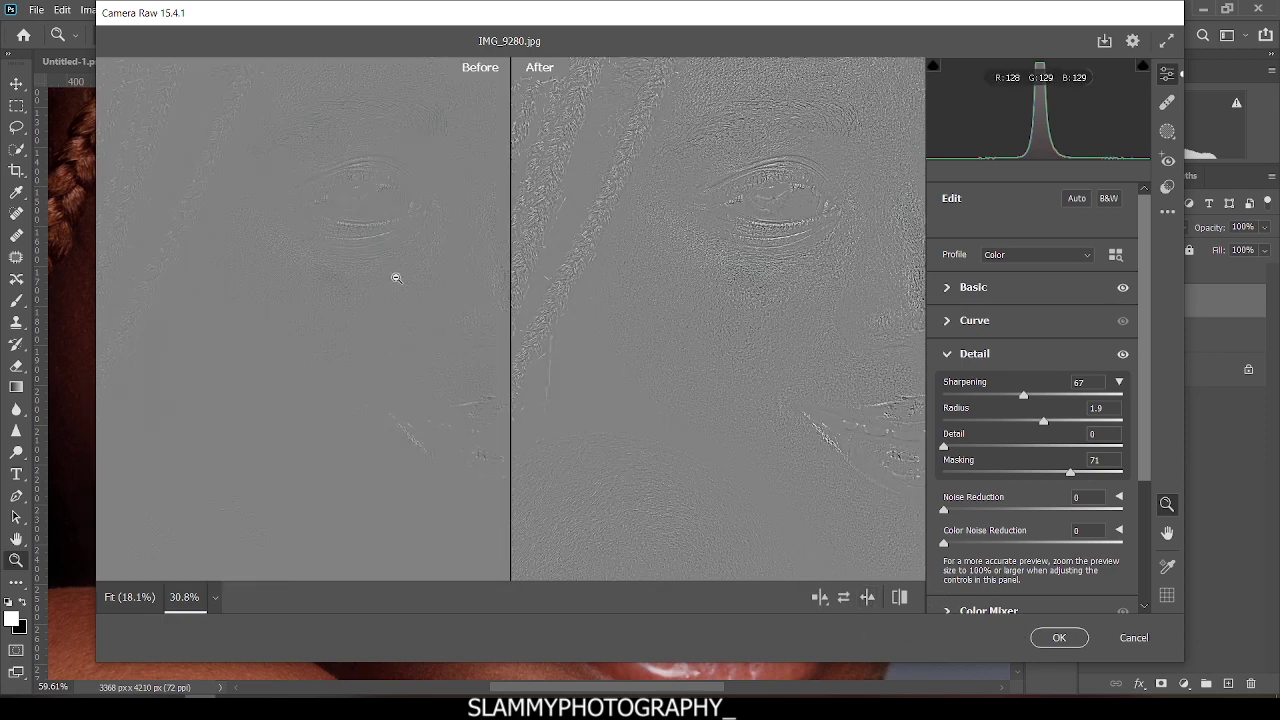
left_click(1059, 637)
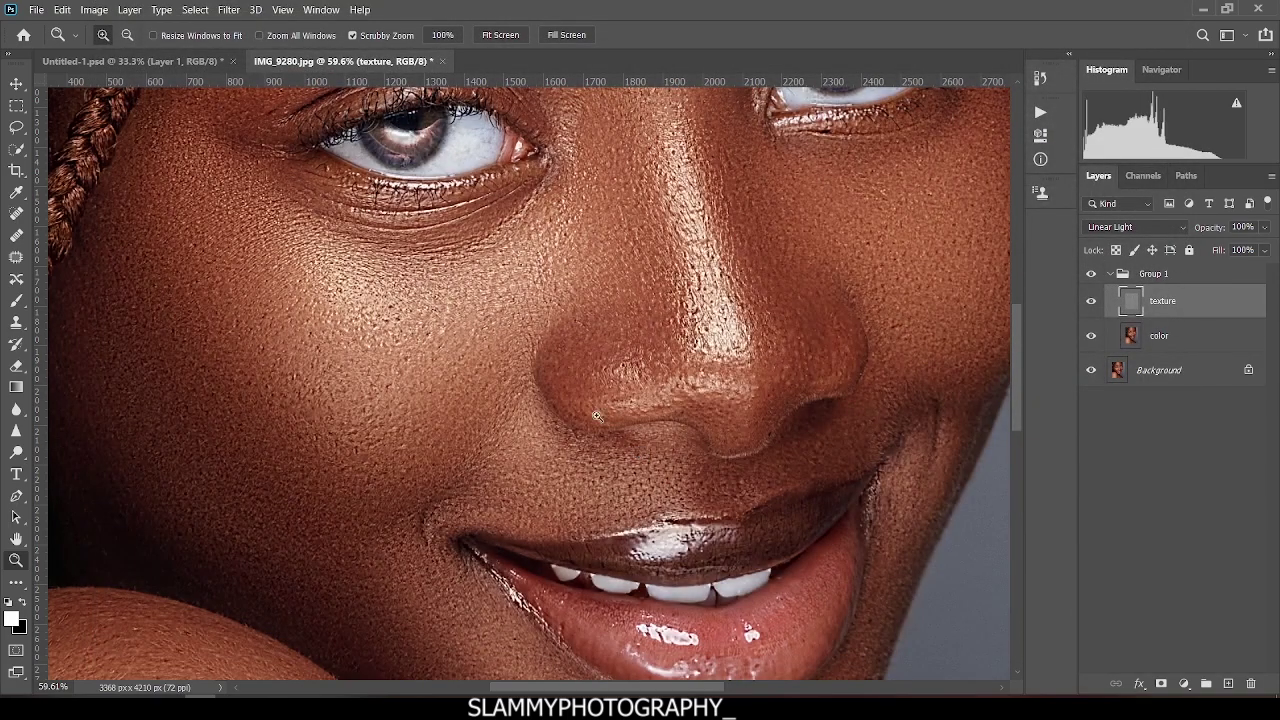
Zoom out to show the whole face, then zoom back in slightly to about 31.6%.
scroll(423, 400, "up", 3)
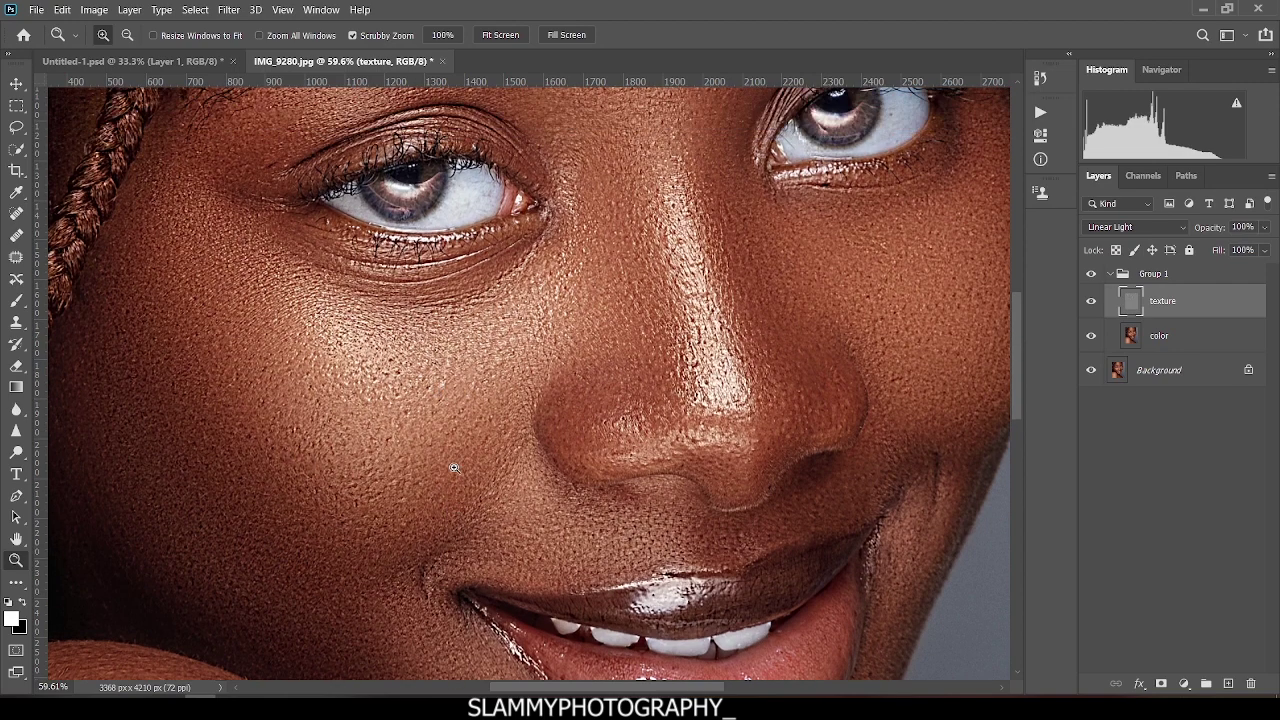
scroll(450, 440, "down", 2)
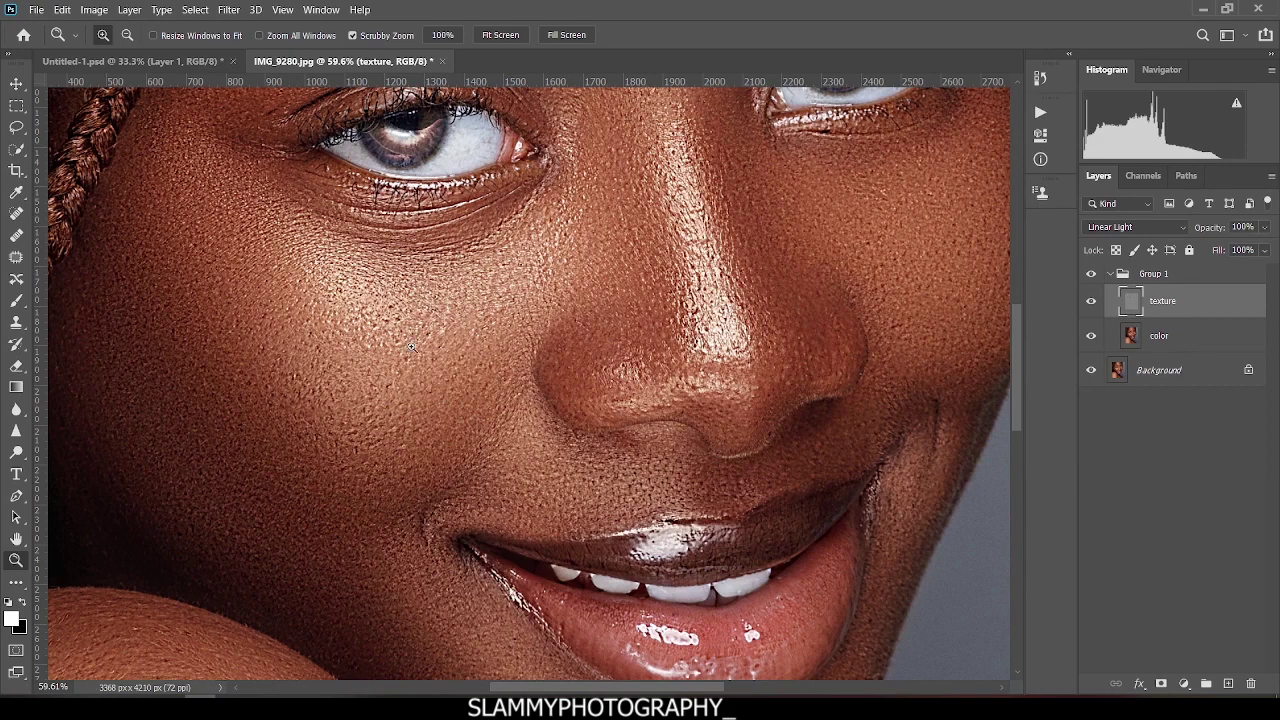
left_click(439, 391, "alt")
left_click(418, 369, "alt")
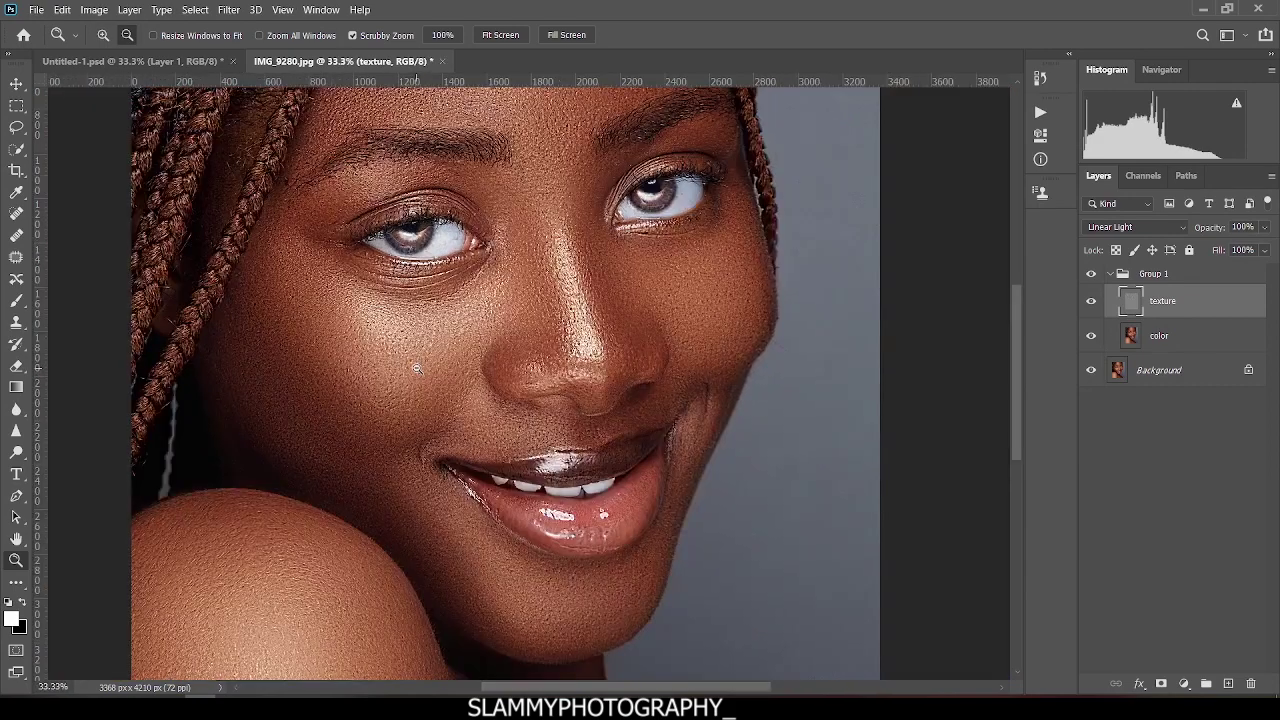
left_click(417, 369, "alt")
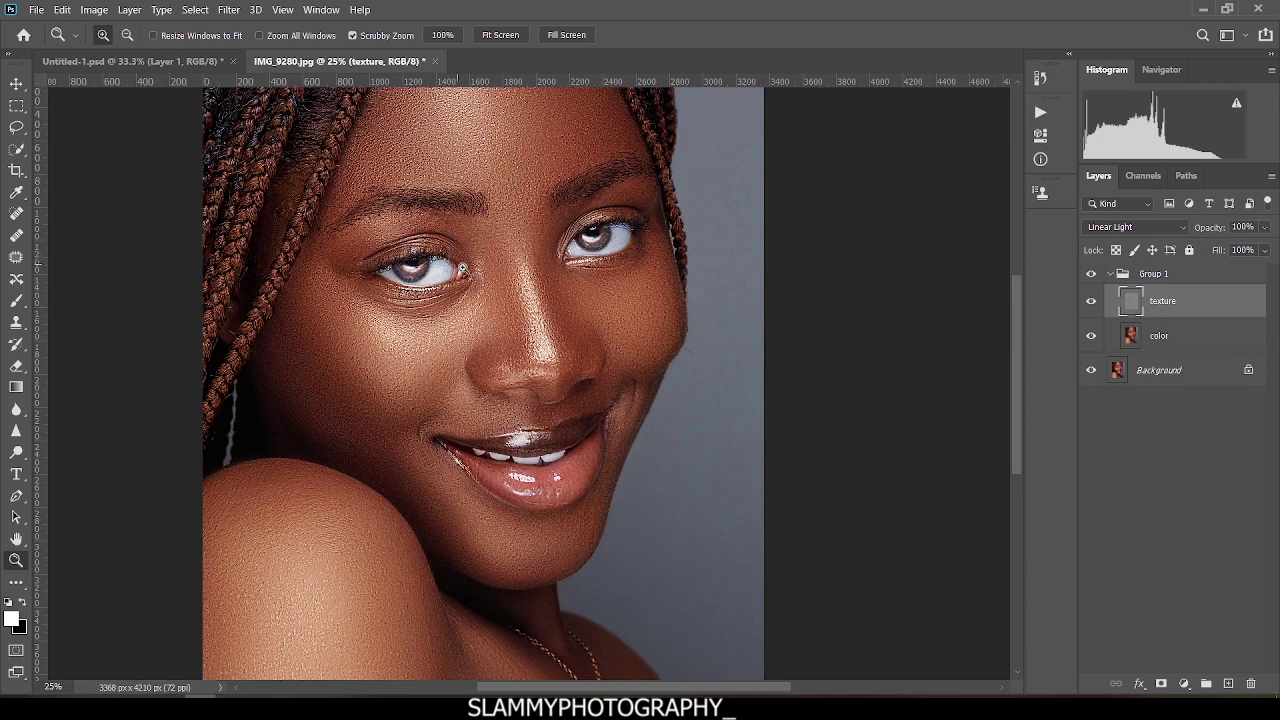
left_click_drag(452, 252, 476, 279)
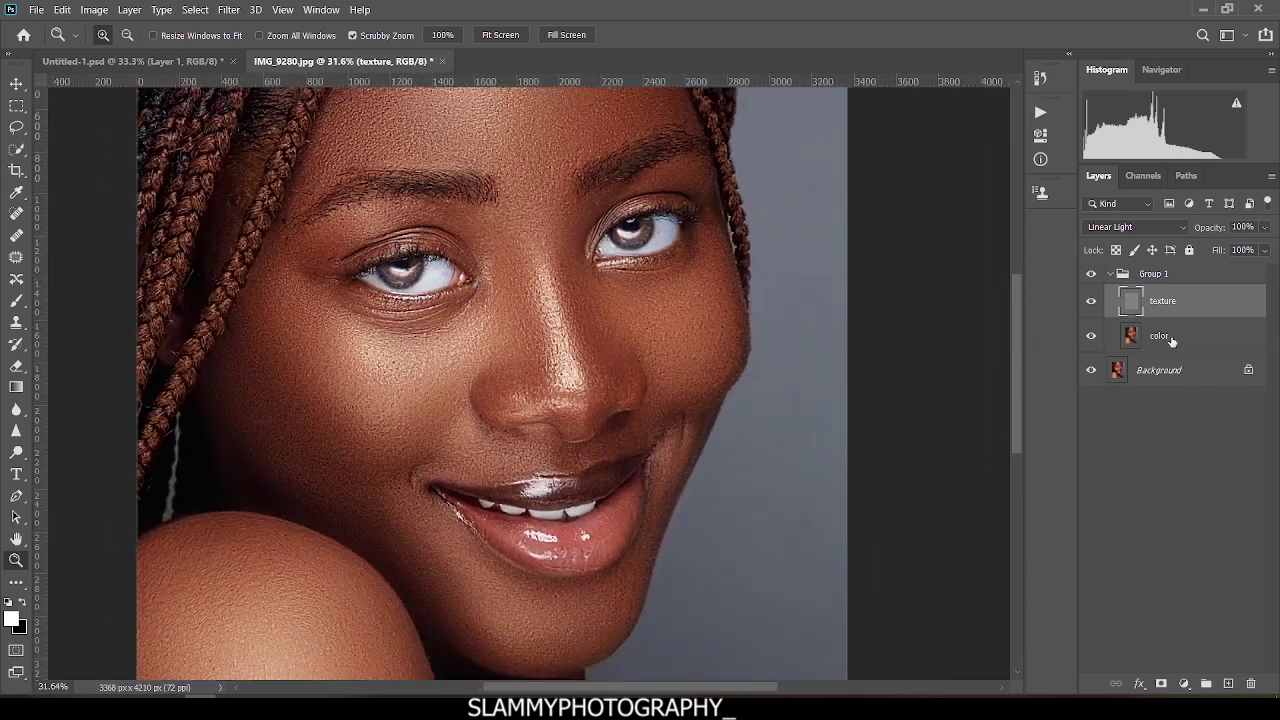
Split the texture layer's Underlying Layer black Blend If slider to 0/93 to spare the darkest skin tones.
double_click(1246, 311)
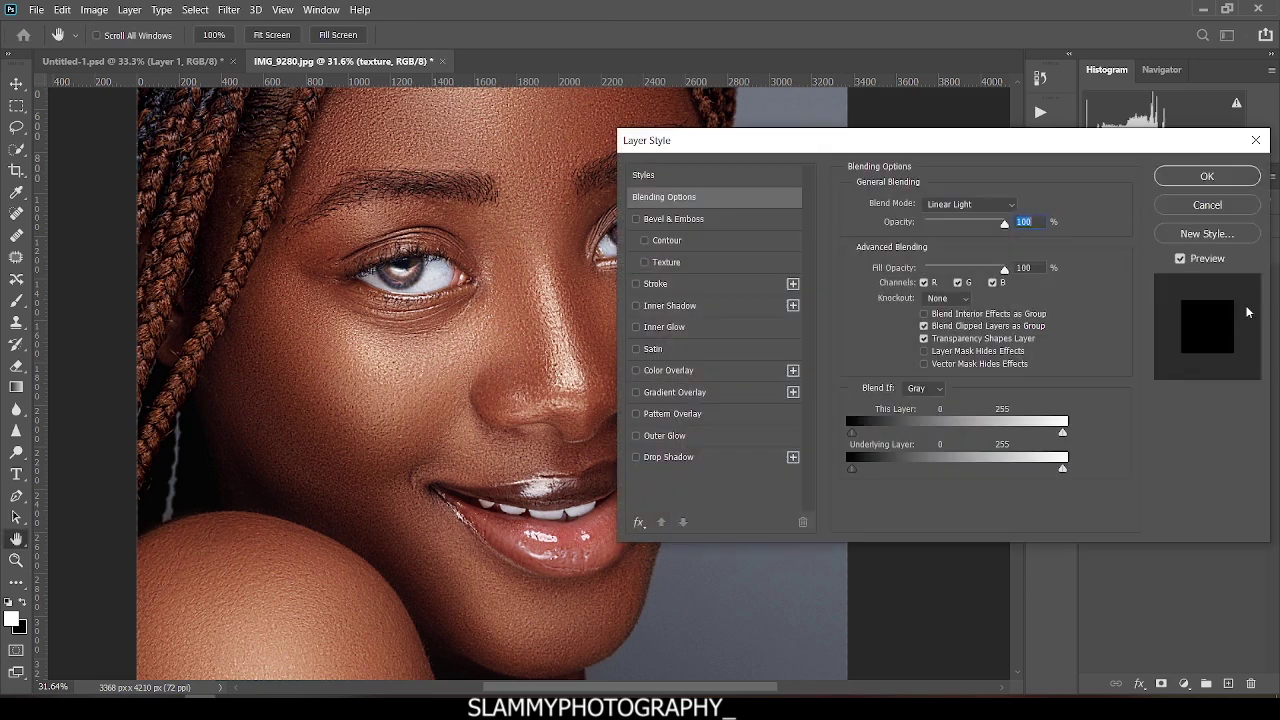
left_click(1185, 208)
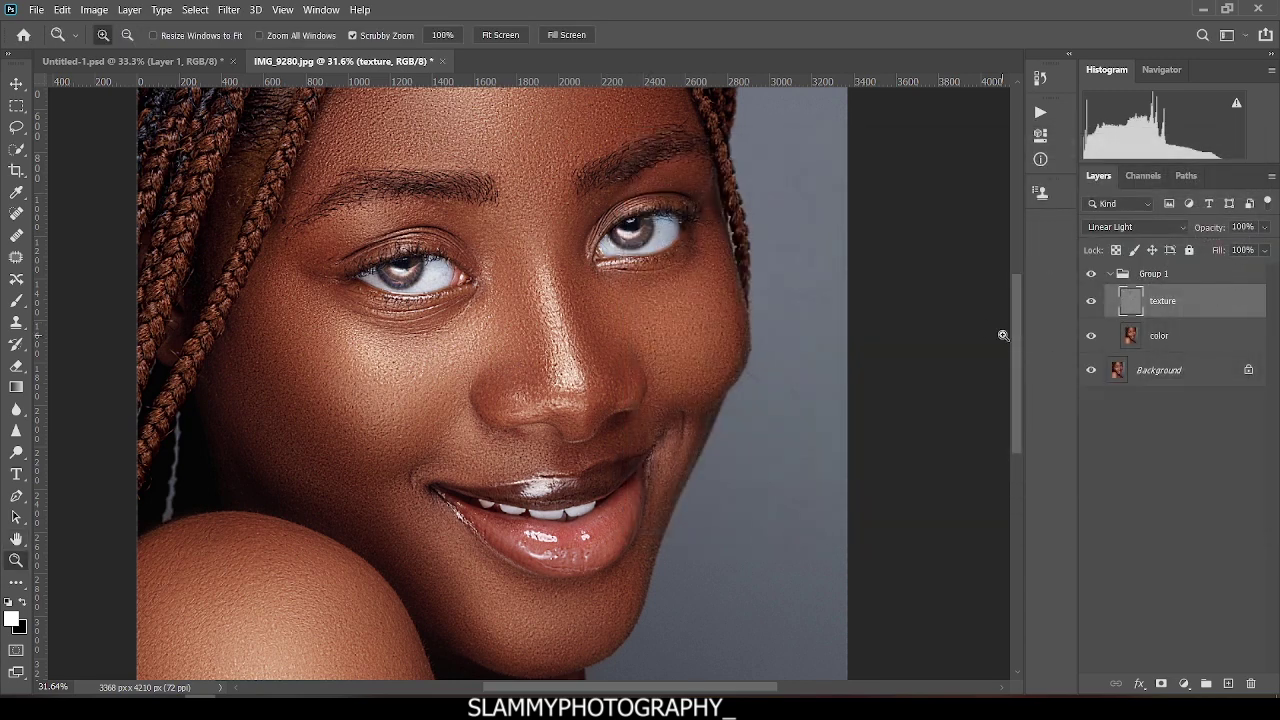
right_click(1214, 306)
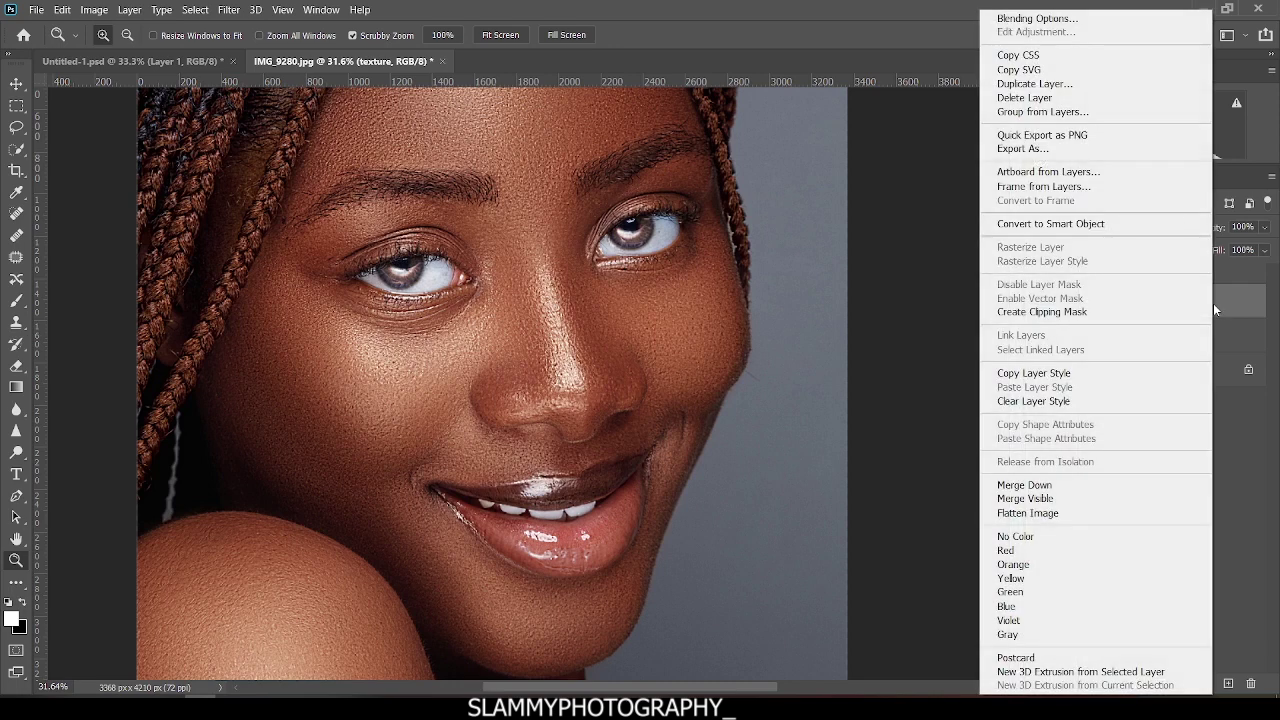
left_click(1040, 19)
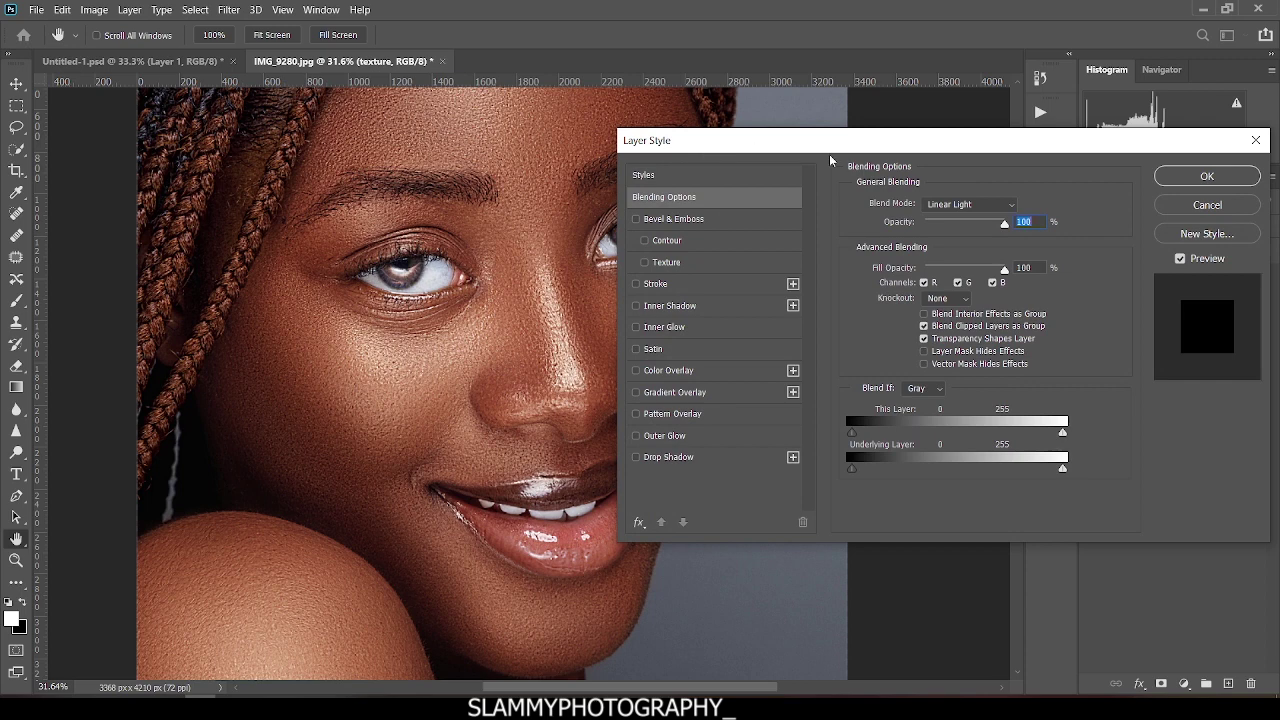
left_click_drag(815, 147, 794, 123)
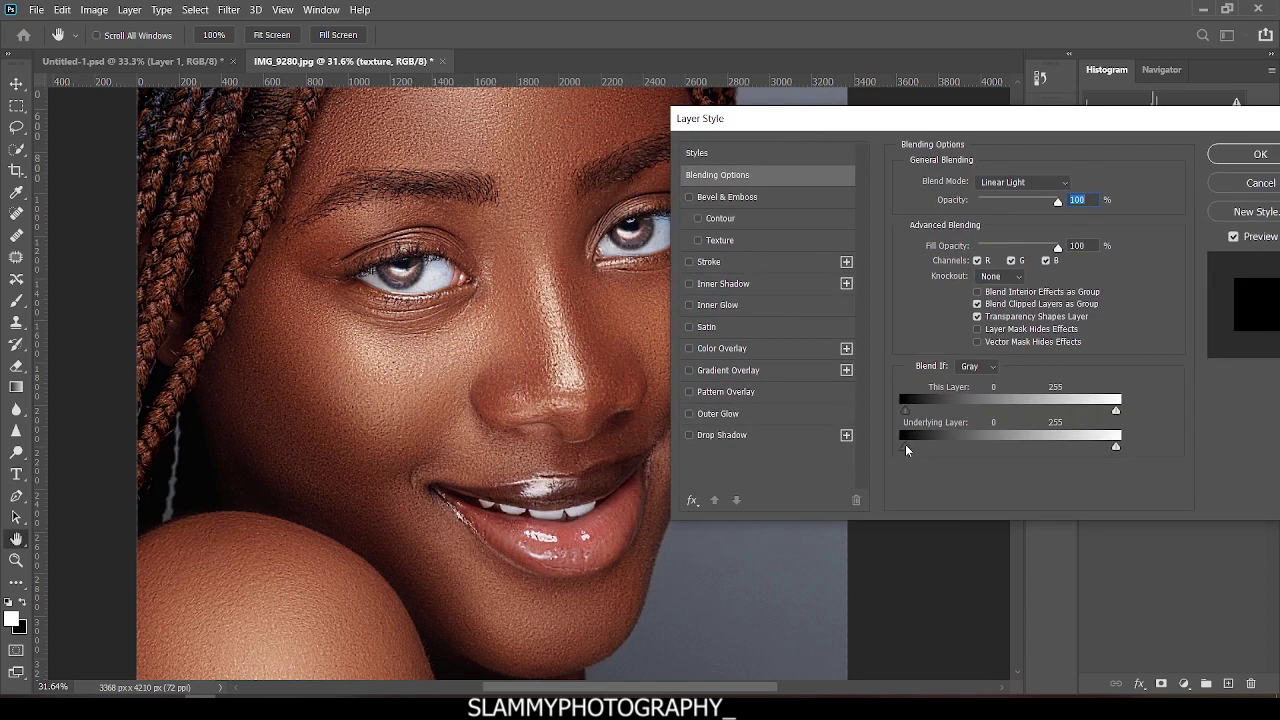
left_click_drag(904, 444, 975, 450)
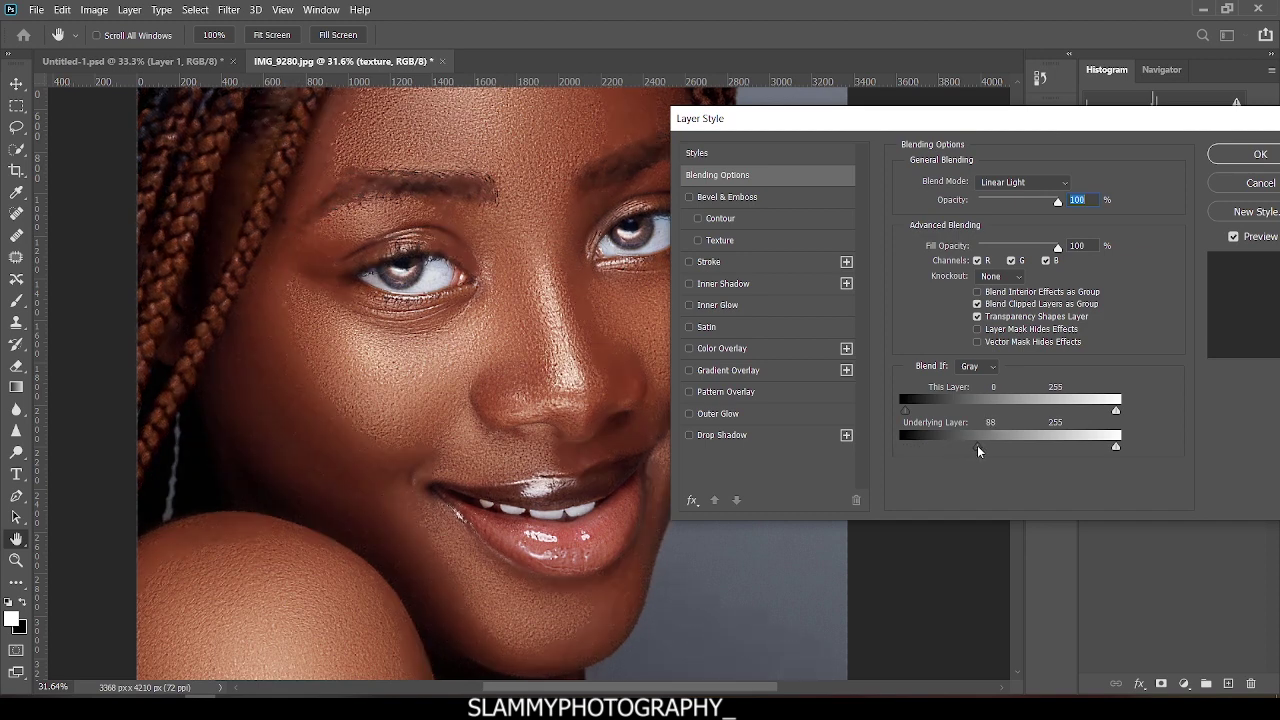
key("alt")
left_click_drag(976, 447, 927, 452)
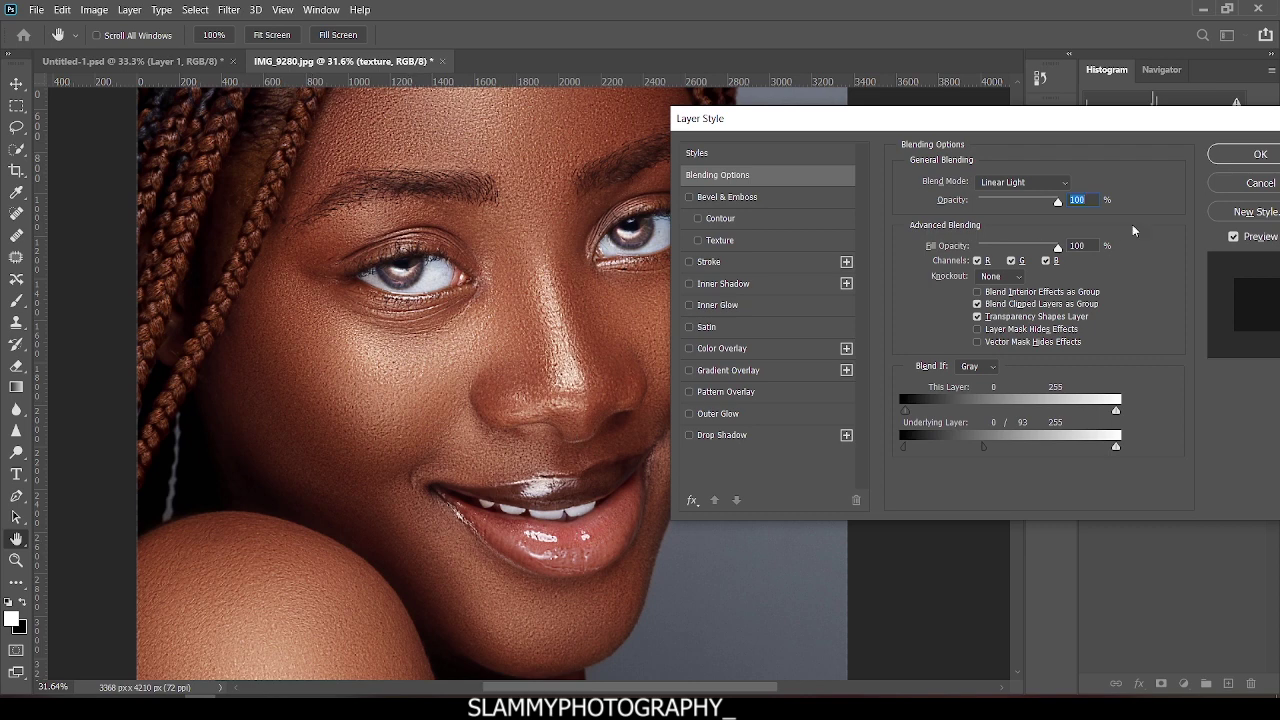
left_click_drag(1167, 136, 862, 138)
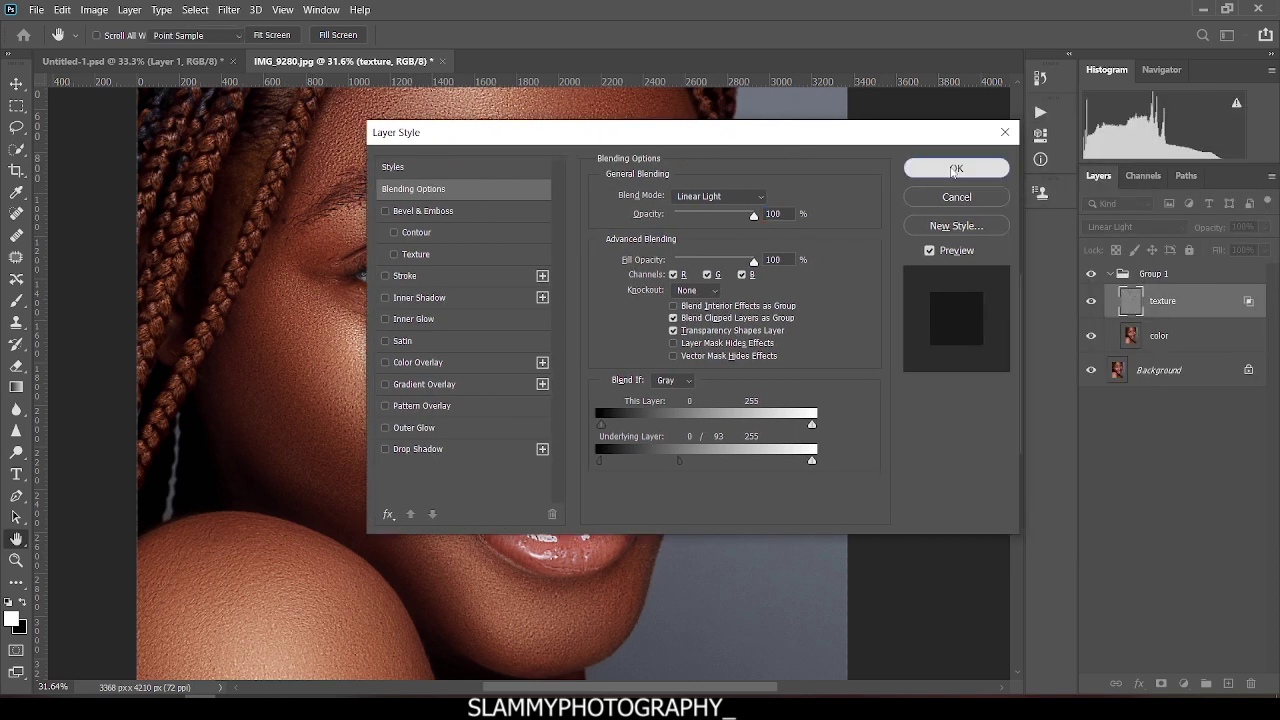
Apply the Blend If settings and duplicate the texture layer as 'texture copy'.
left_click(948, 166)
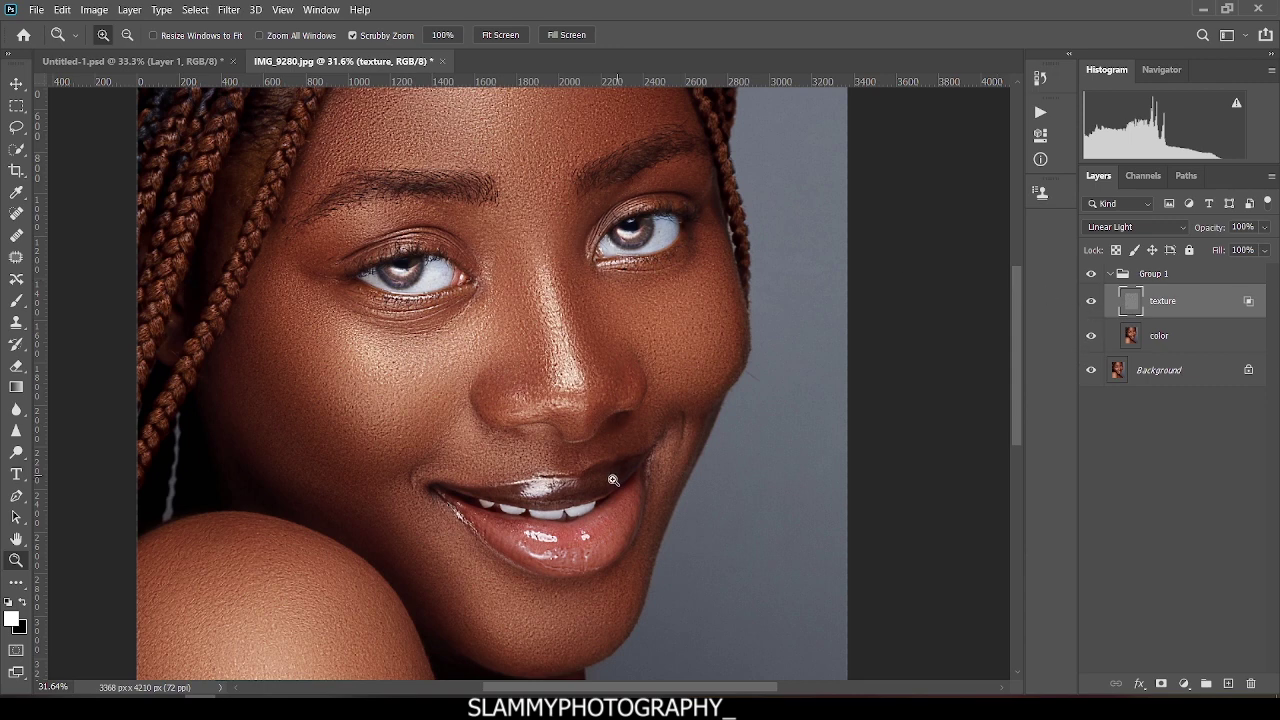
scroll(609, 485, "up", 2)
scroll(606, 488, "up", 2)
scroll(603, 491, "down", 3)
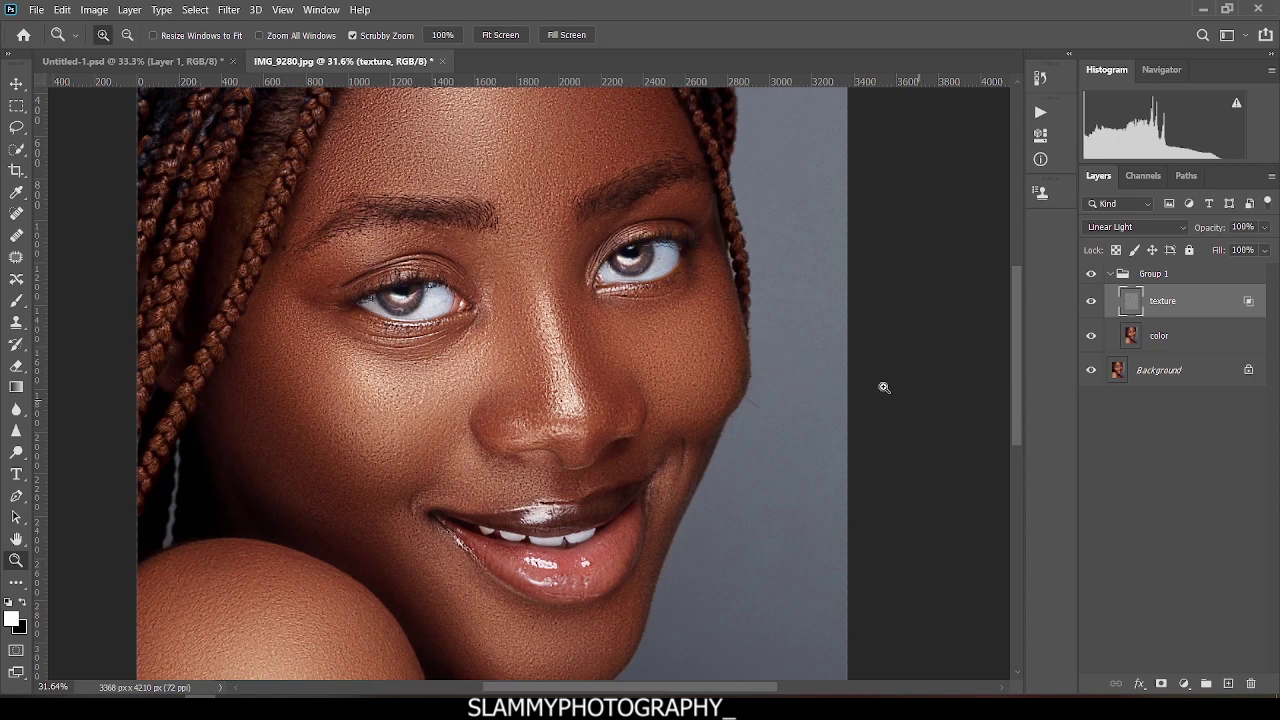
scroll(593, 462, "up", 1)
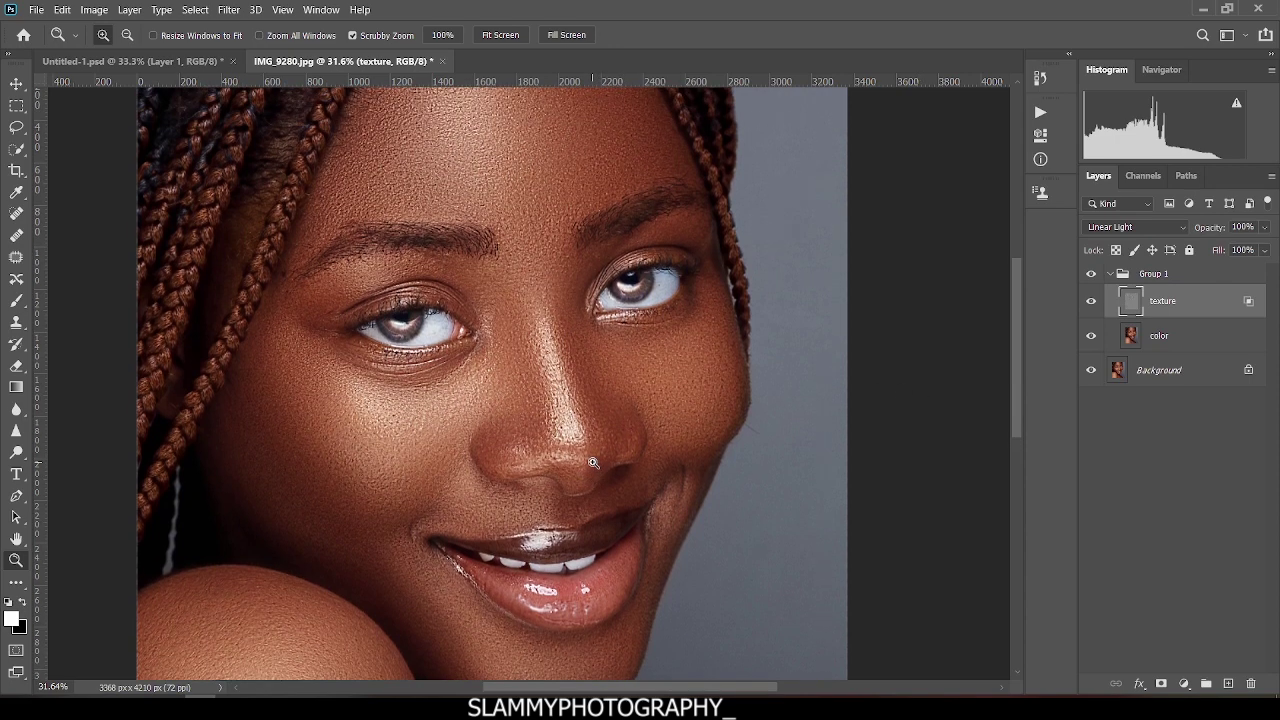
left_click_drag(1184, 311, 1228, 683)
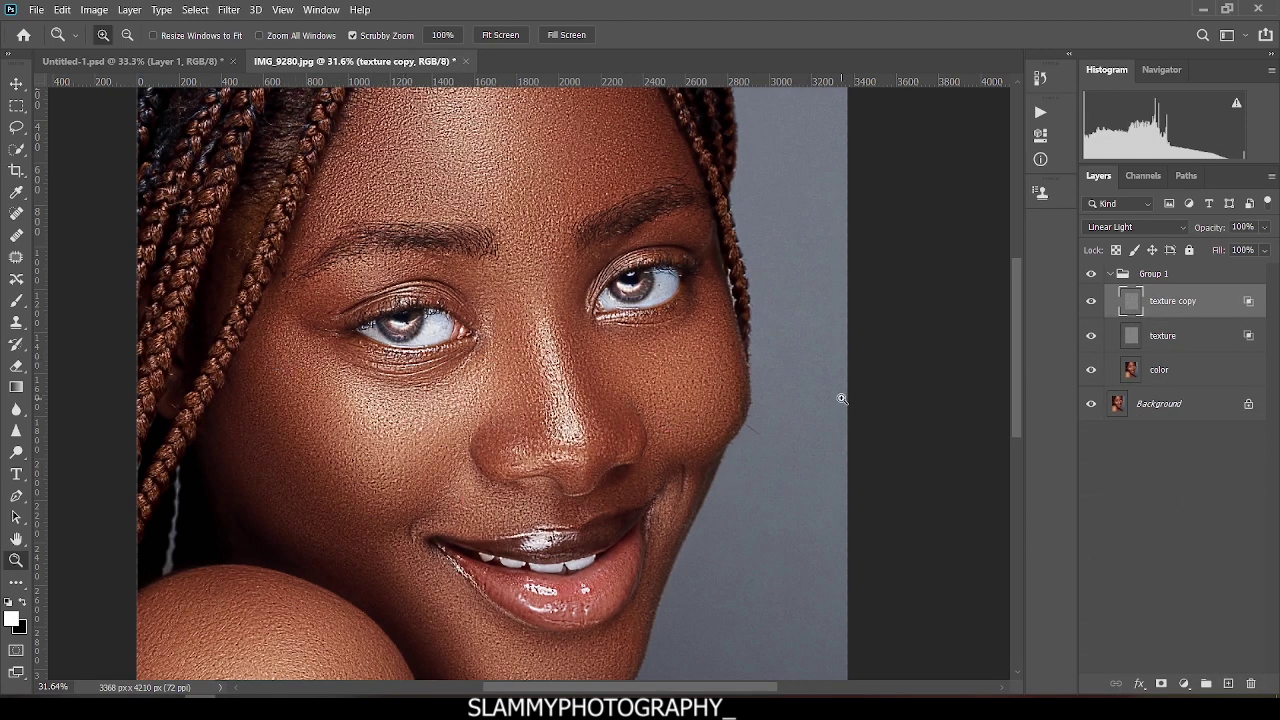
Clip 'texture copy' to the texture layer and drop its opacity to 8%.
key("alt")
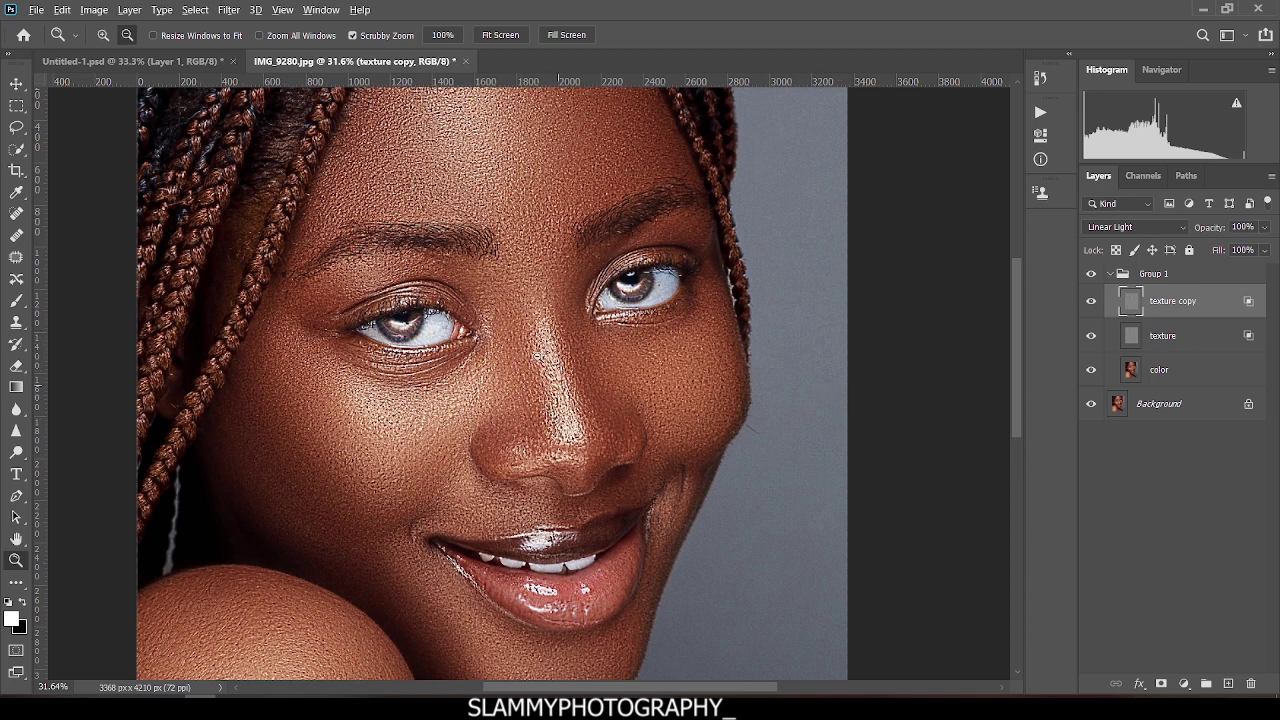
mouse_move(1127, 309)
left_mouse_down()
mouse_move(1162, 301)
mouse_move(1142, 297)
mouse_move(1135, 311)
left_mouse_up()
left_click(1135, 312, "alt")
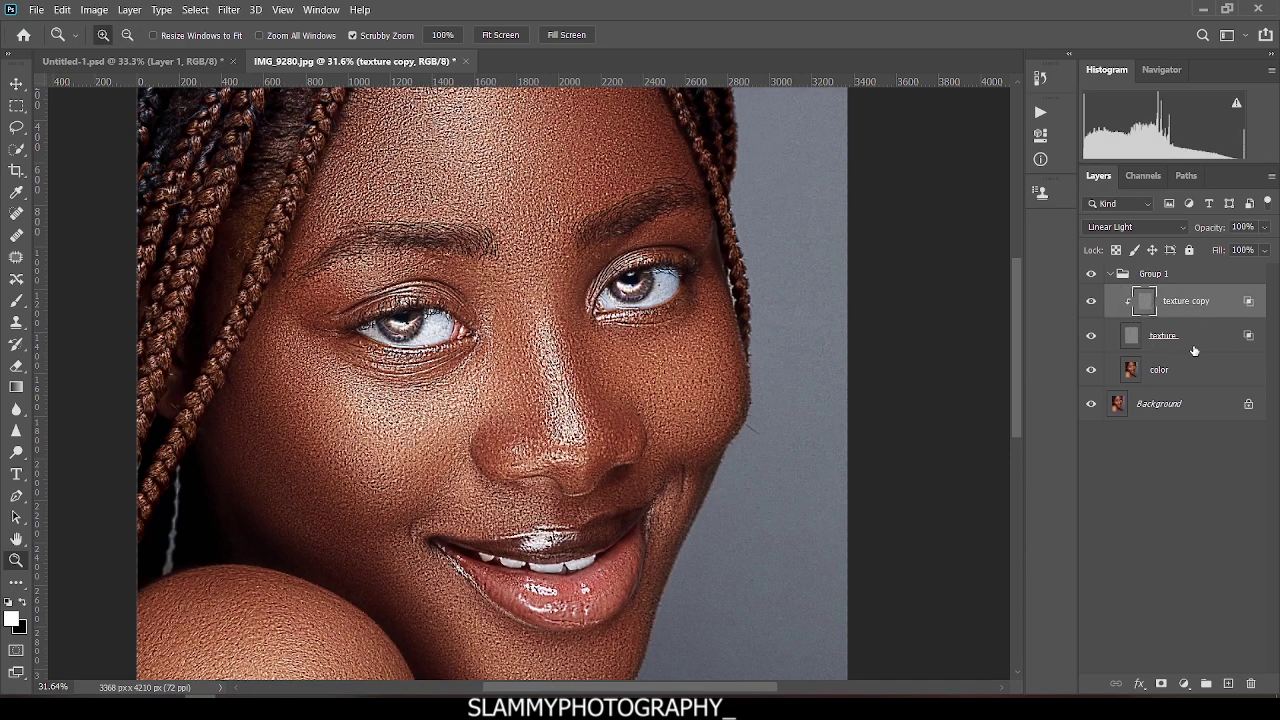
left_click_drag(1214, 232, 1107, 256)
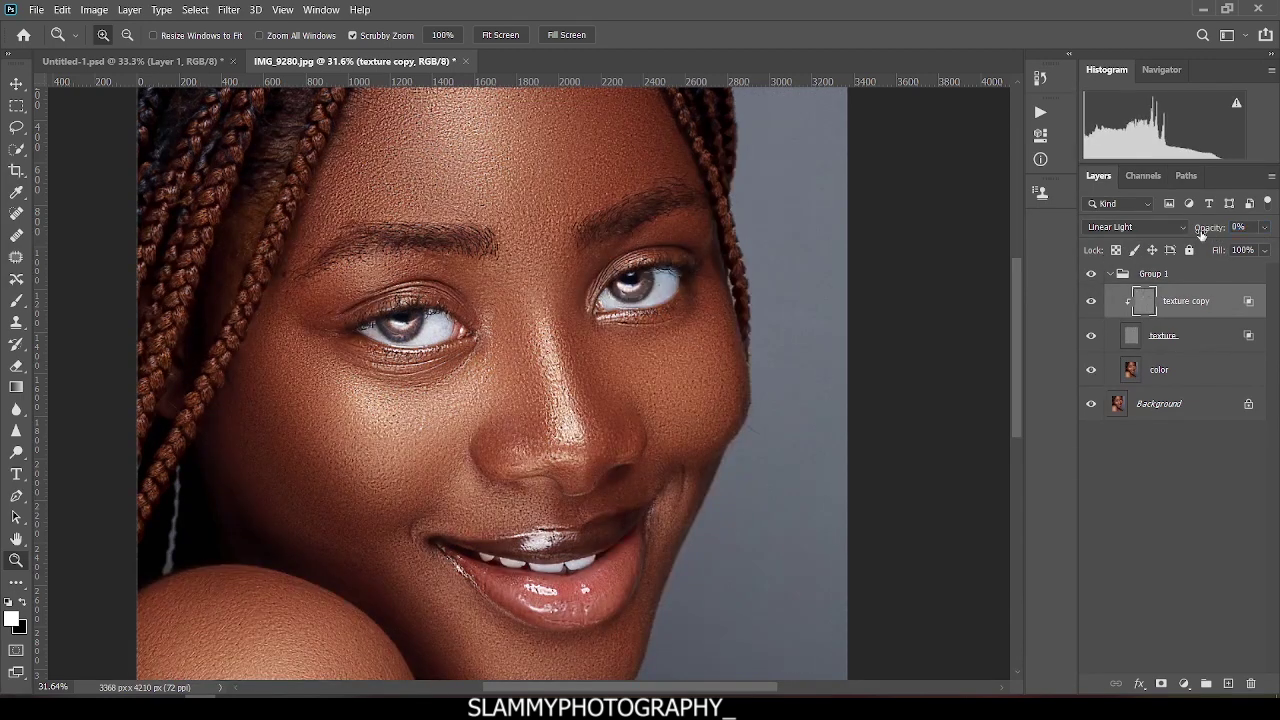
left_click_drag(1203, 232, 1209, 237)
Toggle Group 1's visibility to compare the portrait before and after, then fit it on screen.
left_click(1110, 274)
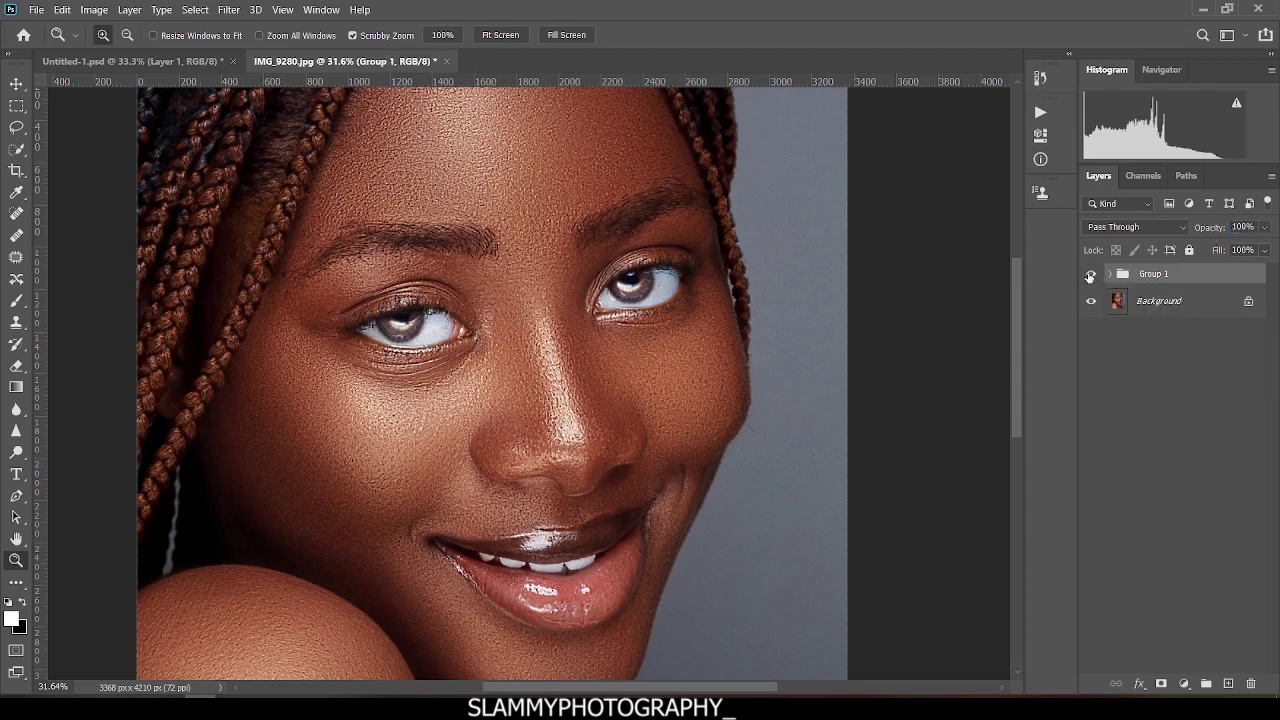
left_click(1090, 274)
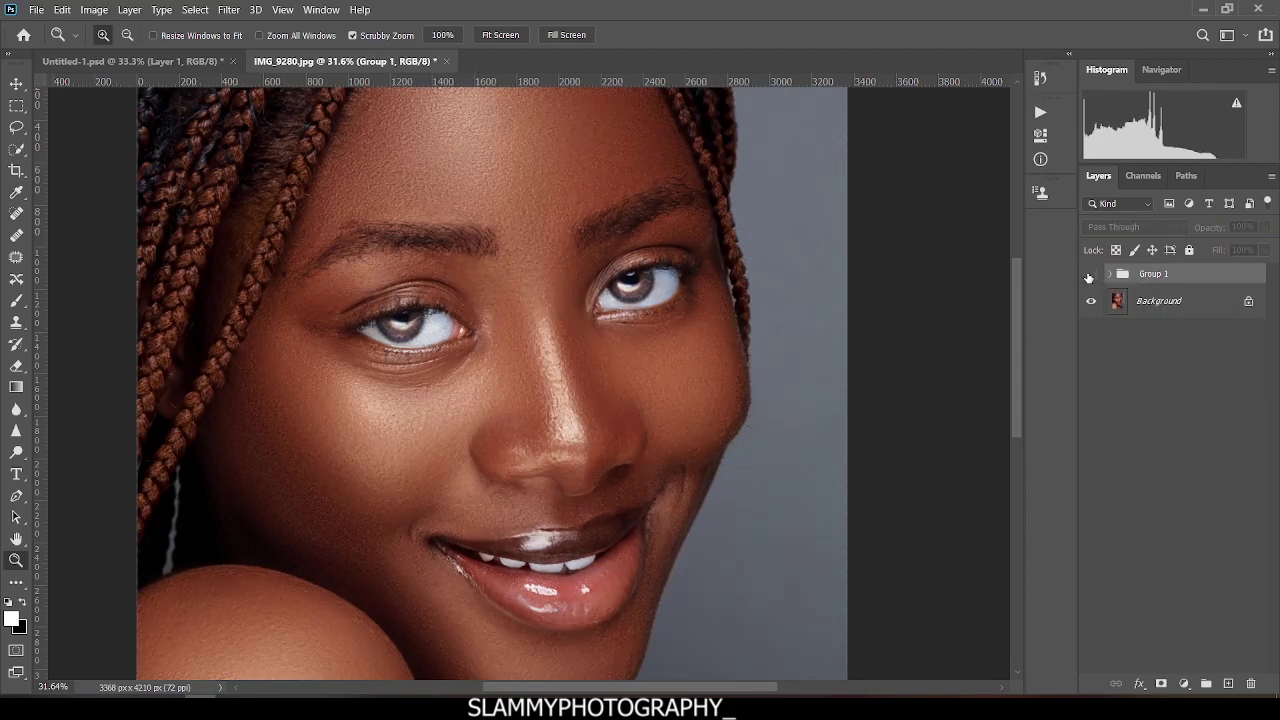
left_click(1090, 274)
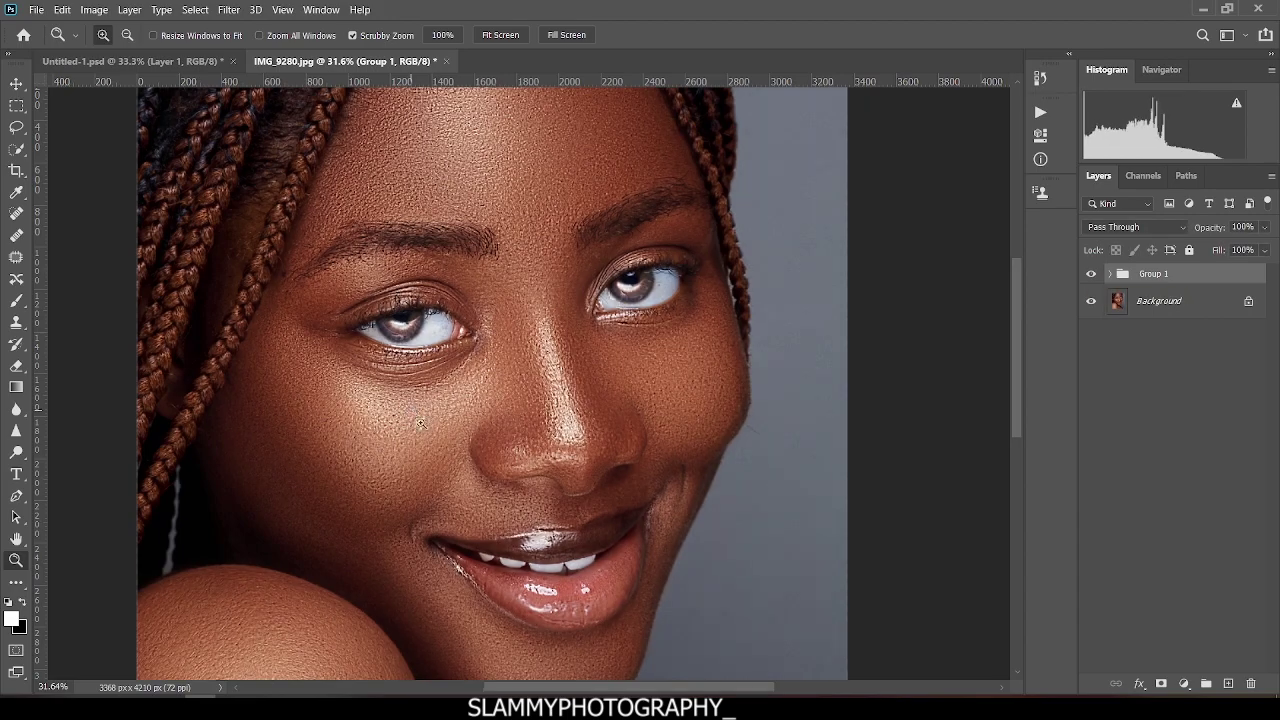
left_click_drag(421, 424, 455, 424)
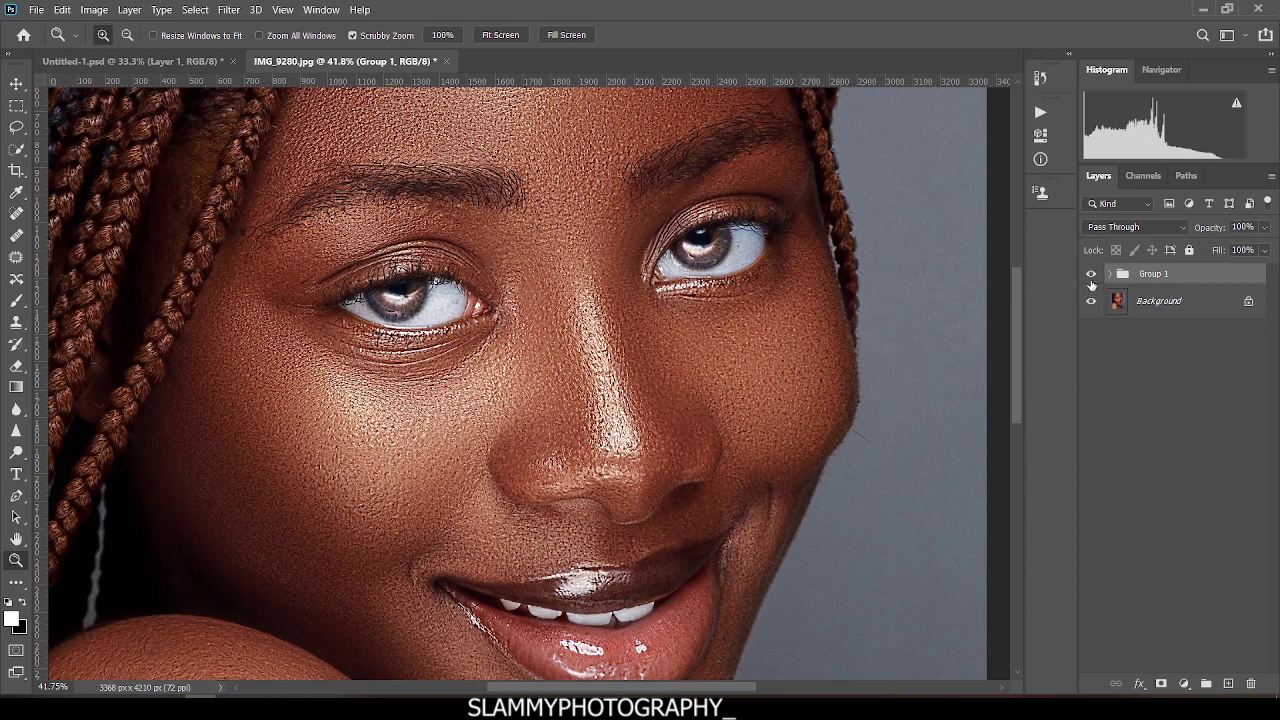
left_click(1091, 275)
left_click(1091, 275)
left_click(283, 10)
left_click(362, 158)
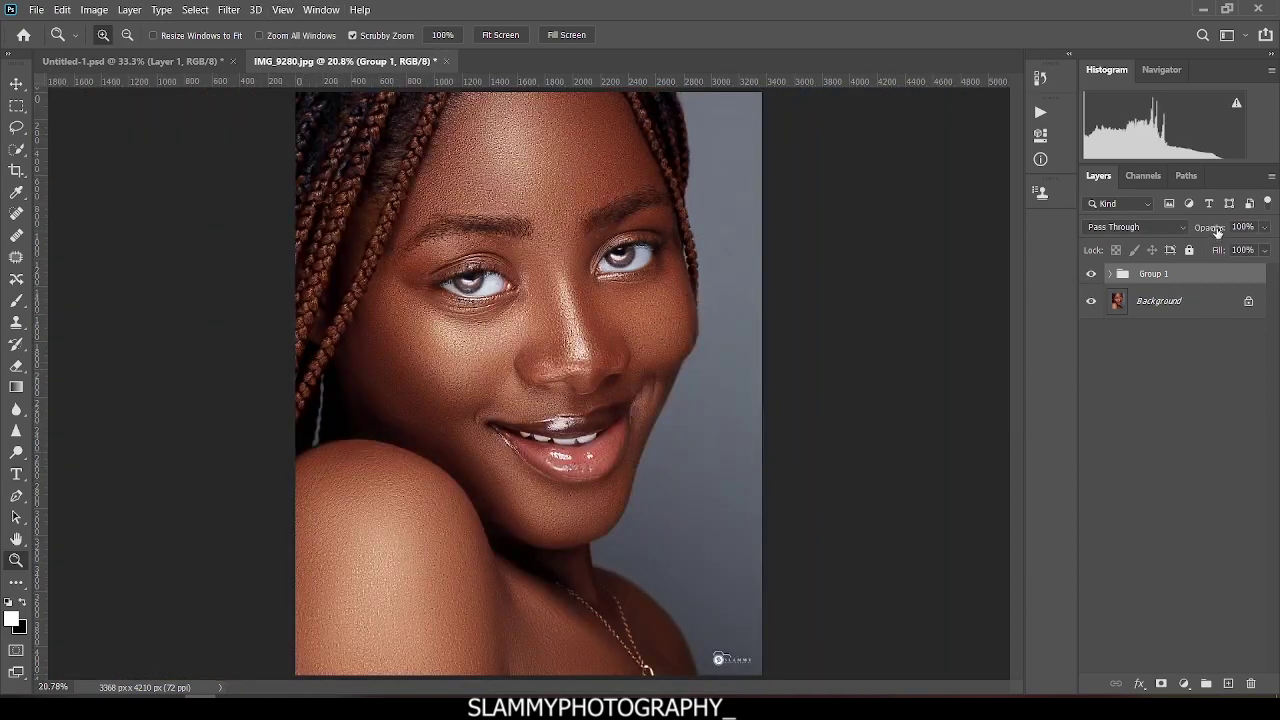
Set Group 1's opacity to 56%.
left_click_drag(1217, 232, 1178, 233)
type("56")
key("Return")
key("alt+bracketleft")
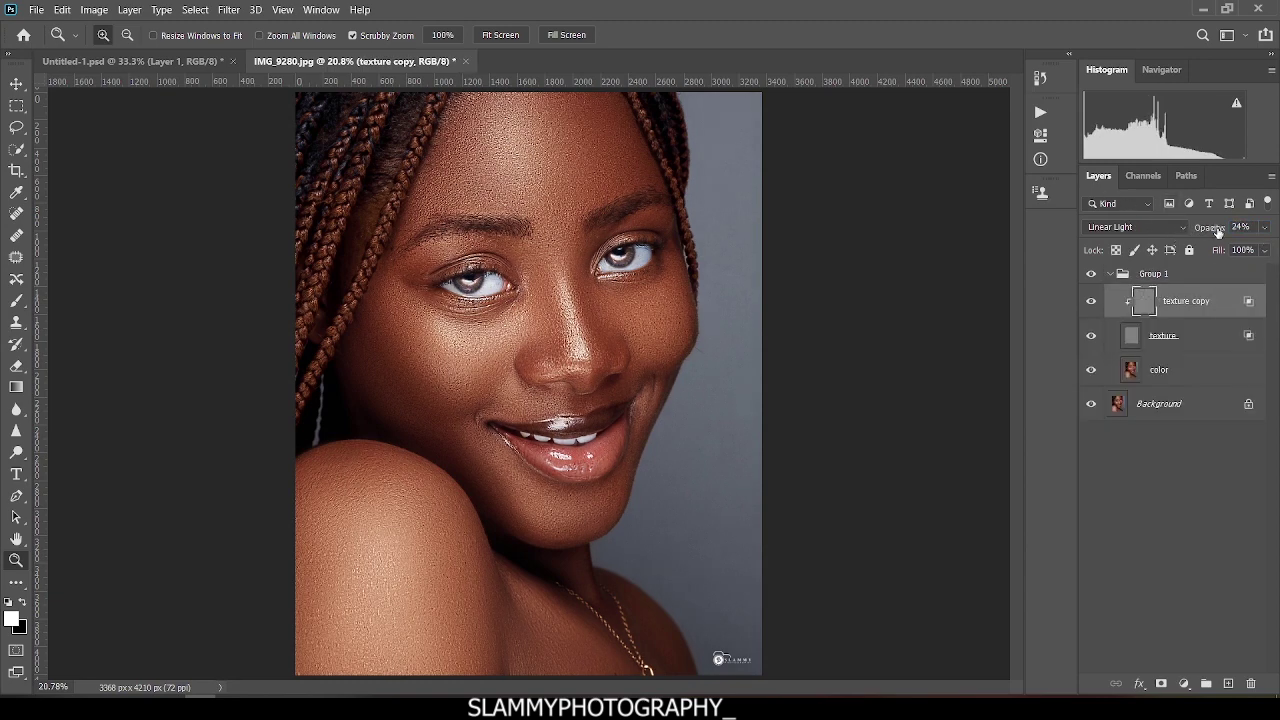